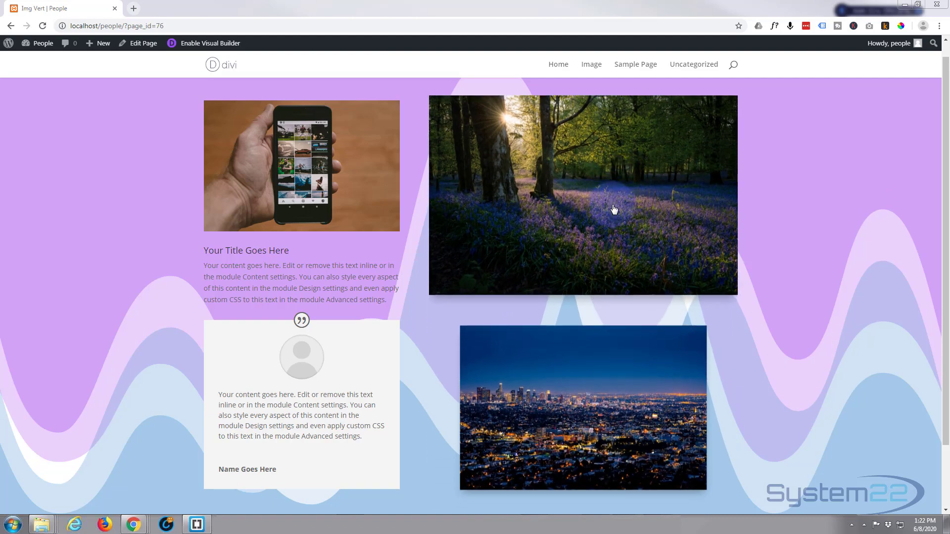
Step: View the forest image from the carousel enlarged in the lightbox, and close it
left_click(613, 210)
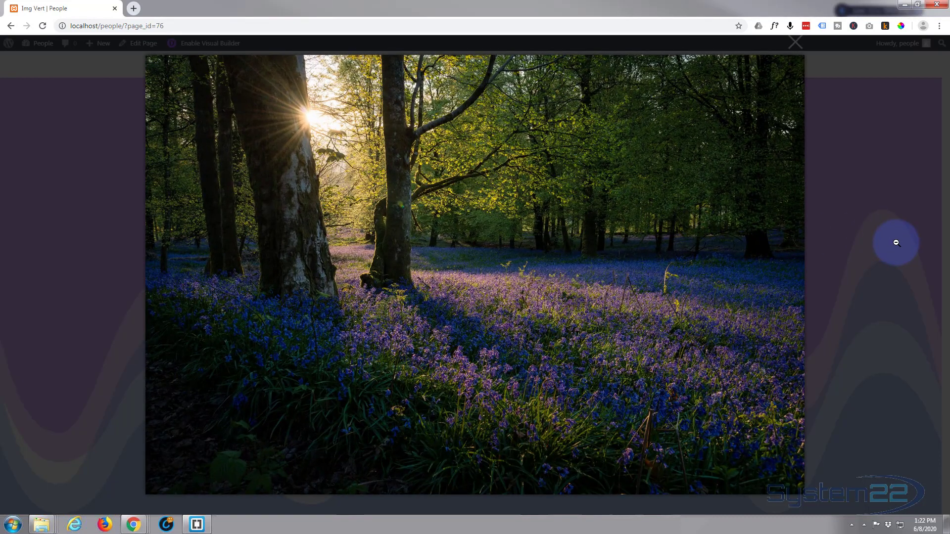
left_click(896, 242)
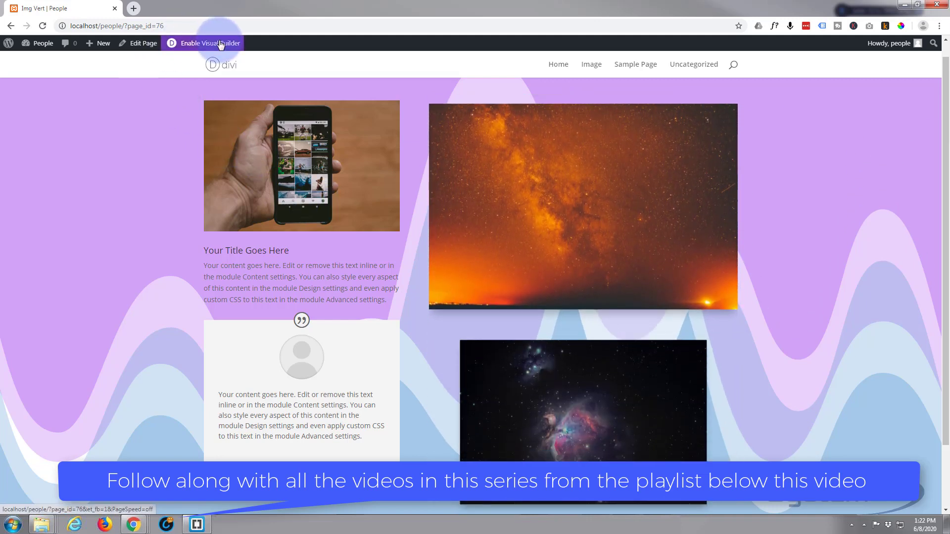
Step: Enable the Visual Builder for the page and delete the existing image carousel module beside the phone image
left_click(220, 44)
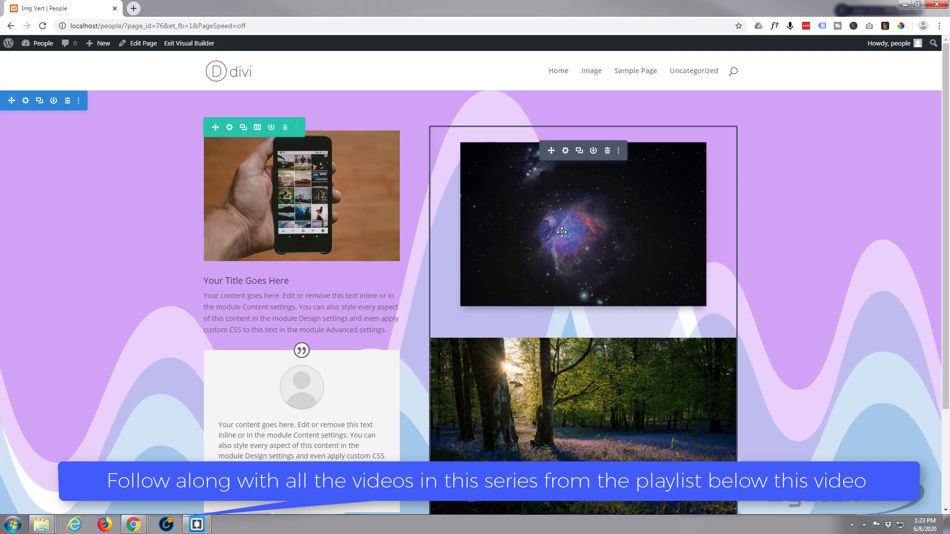
left_click(608, 152)
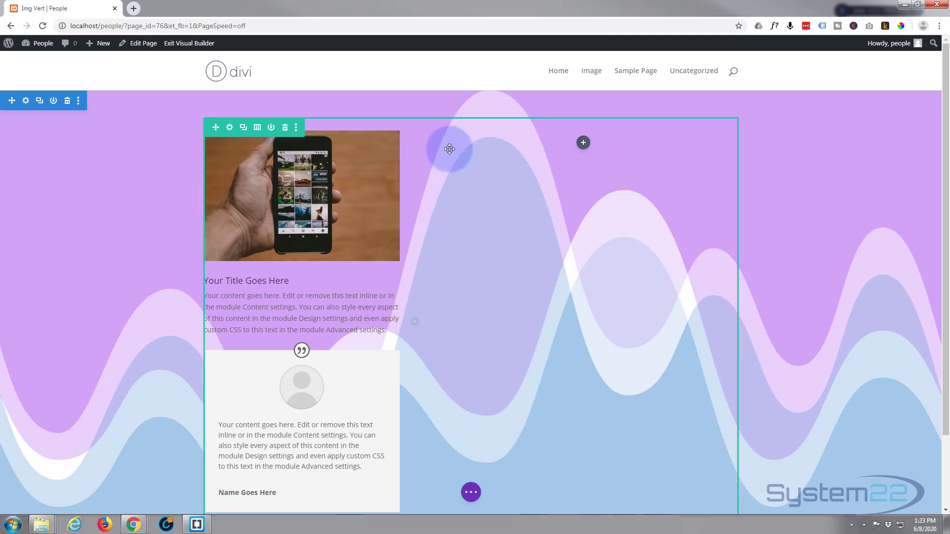
Step: Insert a Wow Image Carousel module into the empty column
left_click(584, 144)
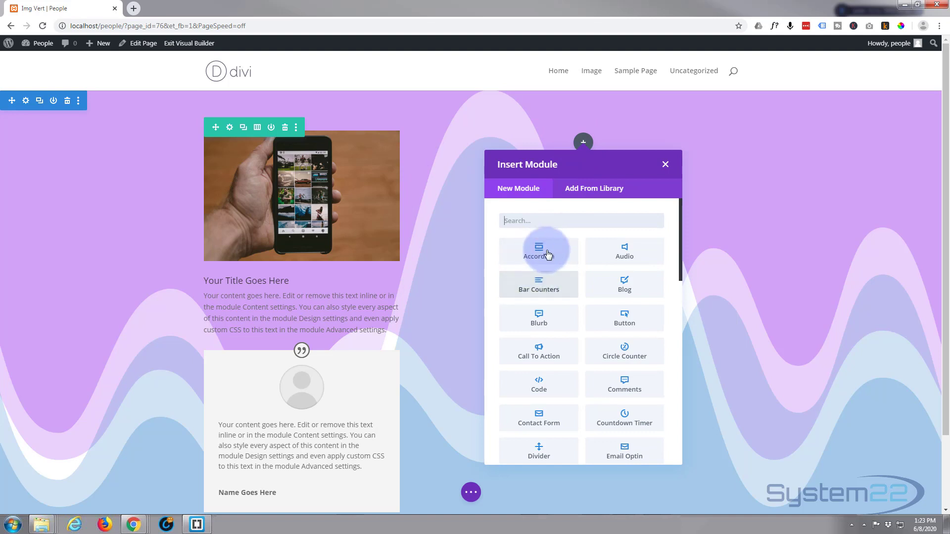
scroll(544, 323, "down", 4)
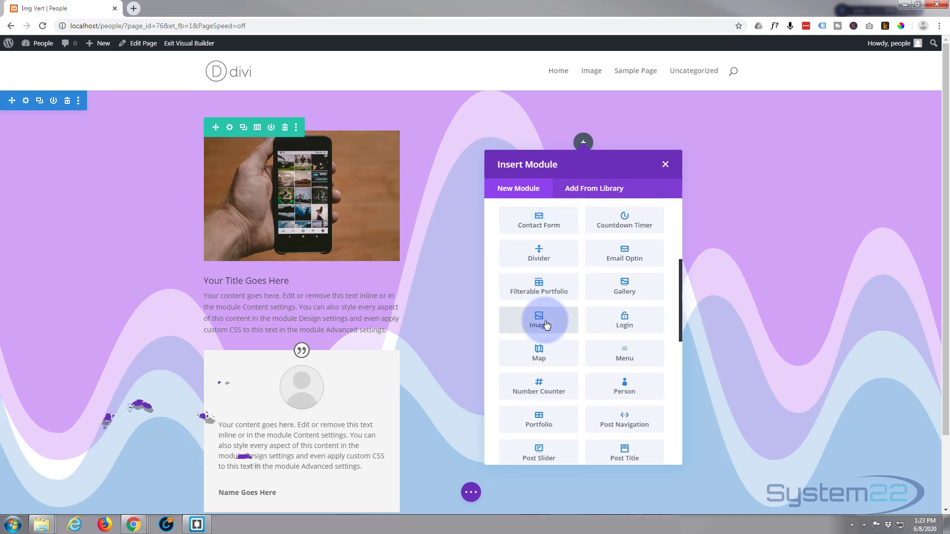
scroll(546, 325, "down", 2)
scroll(546, 325, "down", 4)
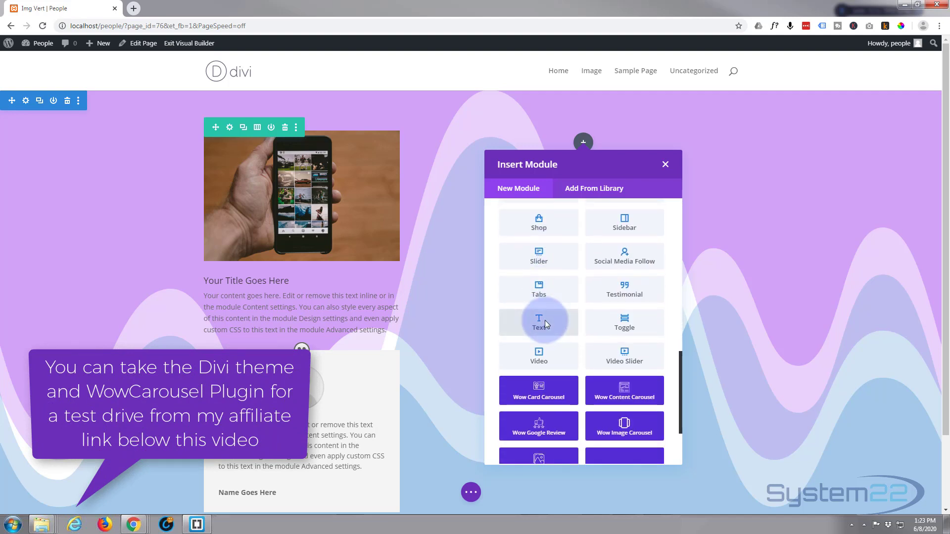
scroll(545, 319, "down", 2)
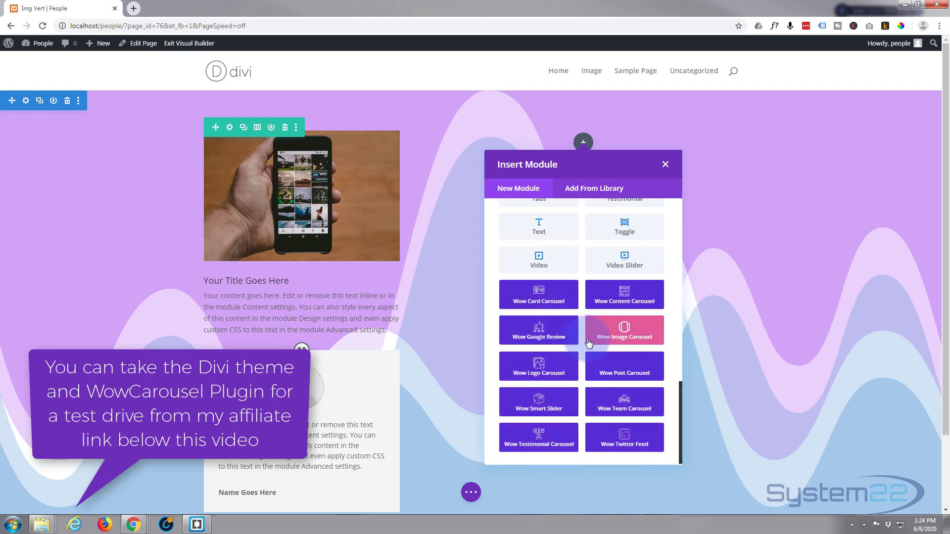
left_click(626, 332)
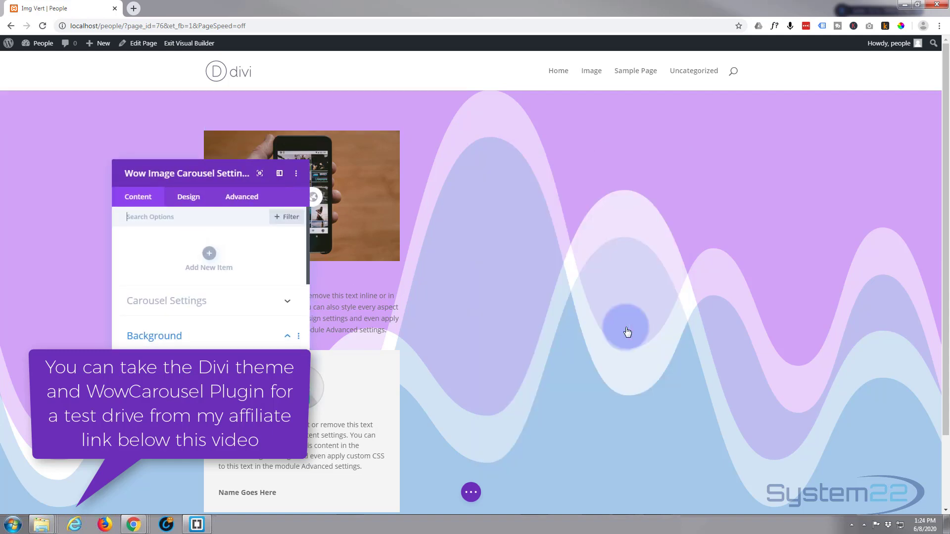
Step: Set the carousel's animation speed to 2000ms and its Navigation & Pagination to None
left_click(235, 306)
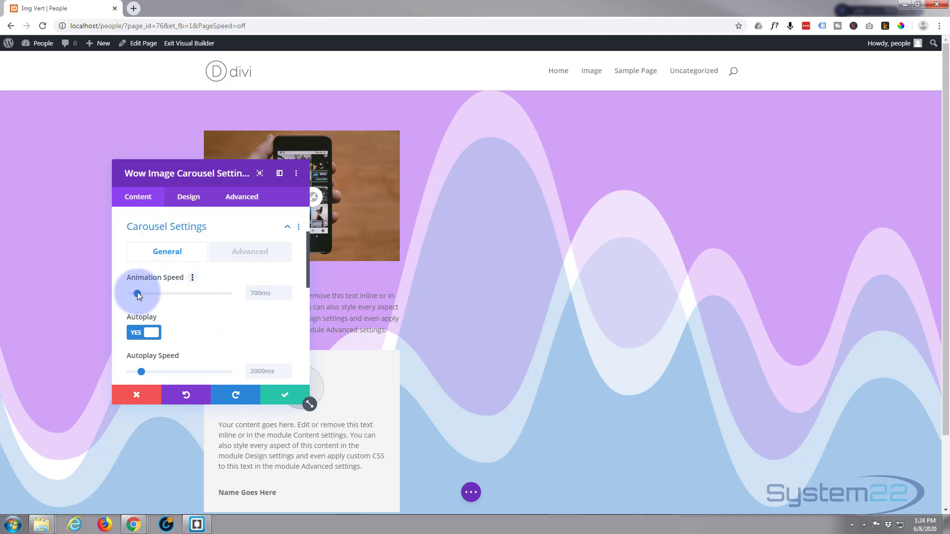
left_click_drag(138, 293, 150, 294)
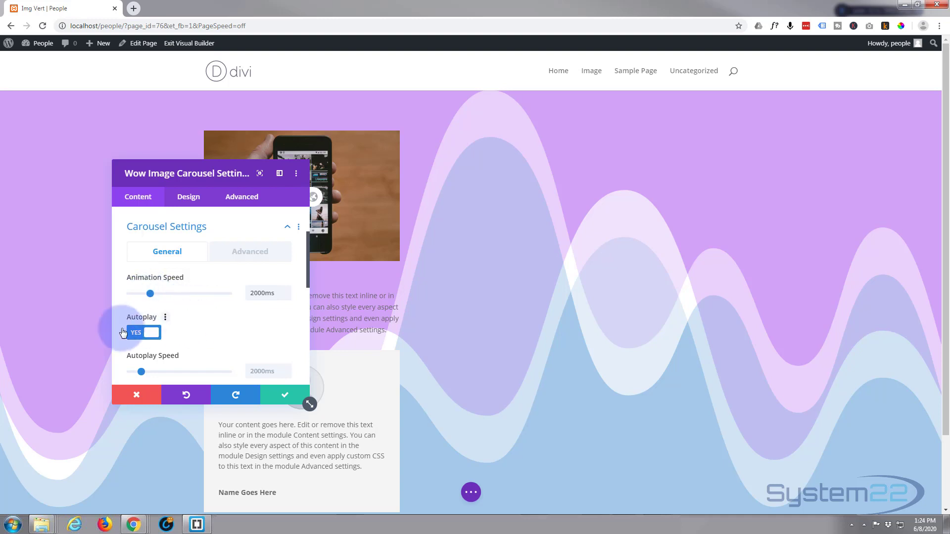
scroll(200, 340, "down", 3)
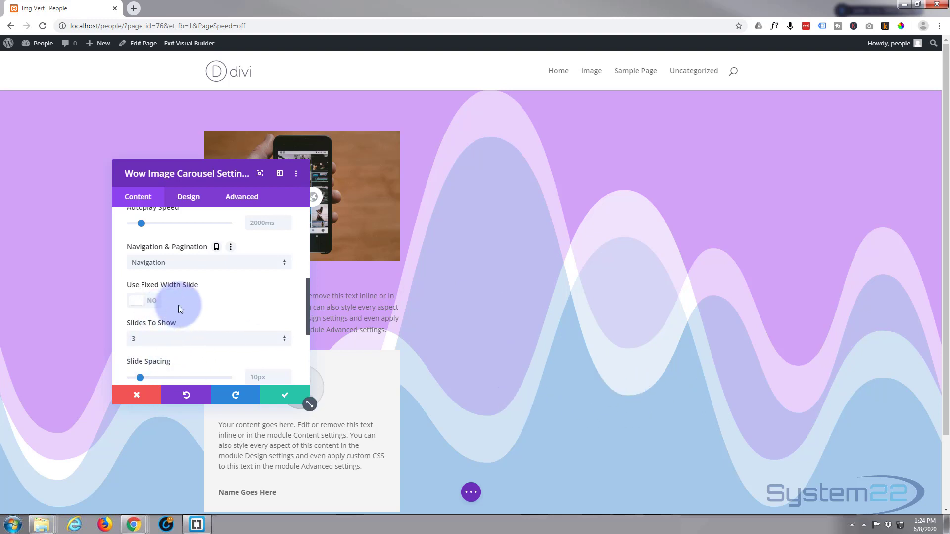
left_click(285, 267)
left_click(196, 275)
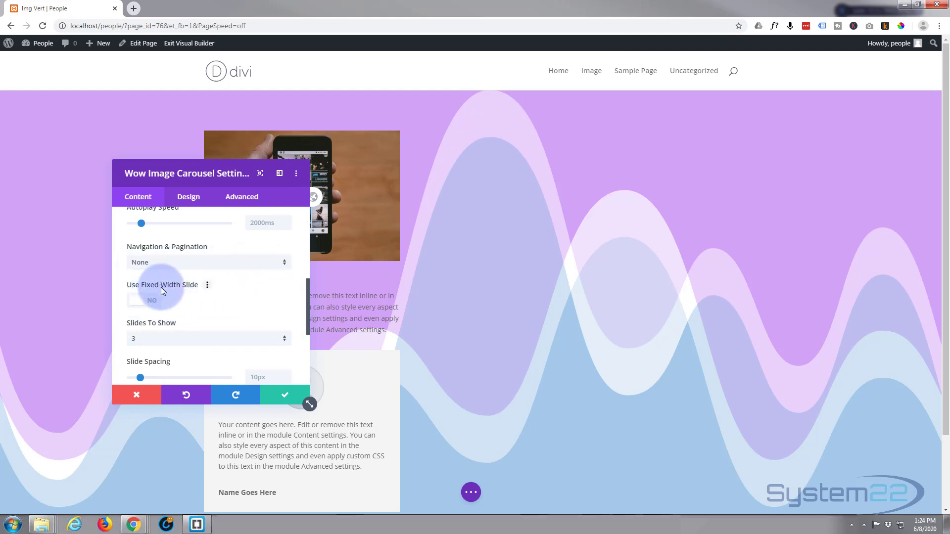
Step: Set the carousel's Slides To Show to 2
scroll(206, 302, "down", 1)
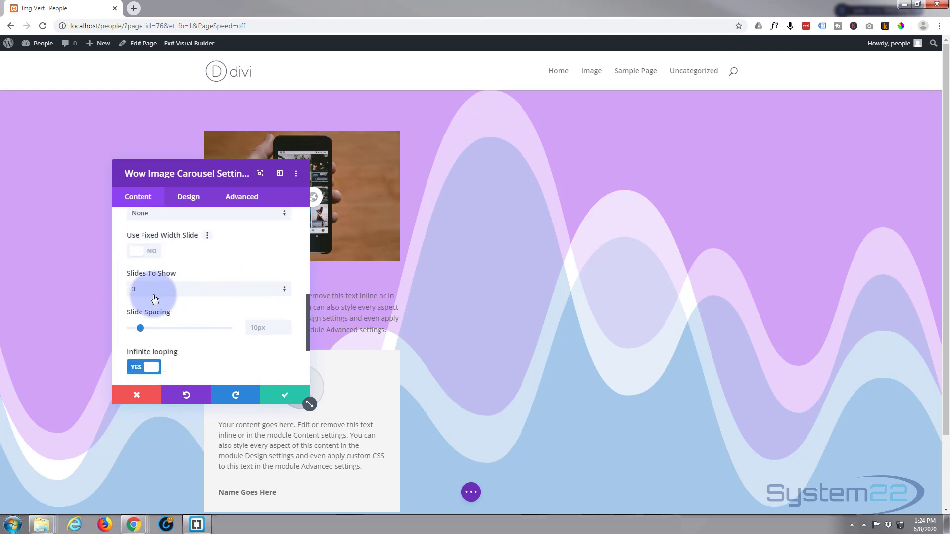
left_click(285, 292)
left_click(177, 318)
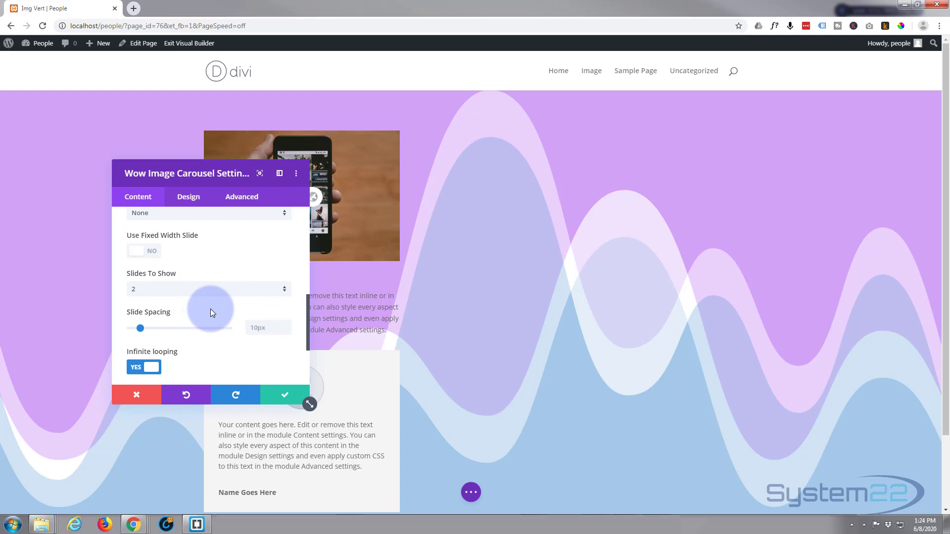
scroll(210, 313, "down", 1)
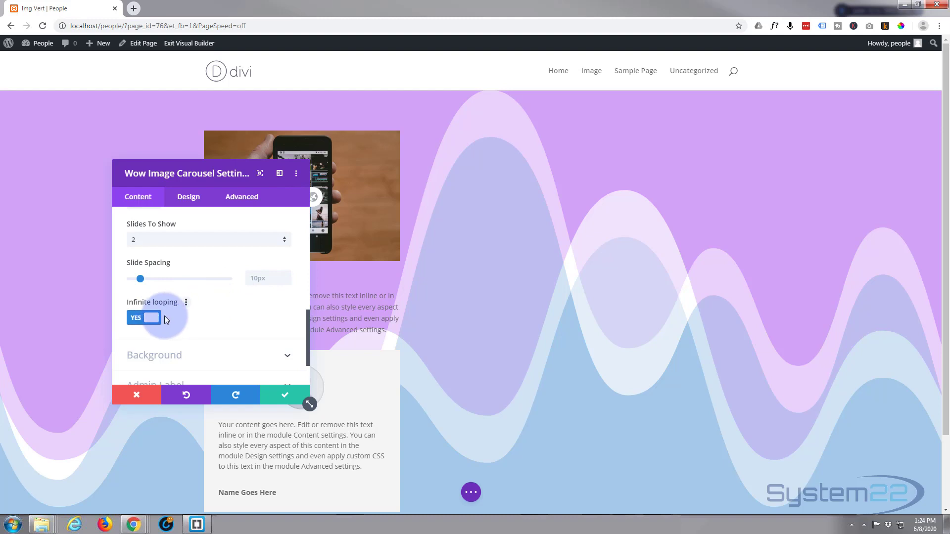
Step: Enable Vertical Mode in the carousel's advanced settings
scroll(202, 332, "up", 5)
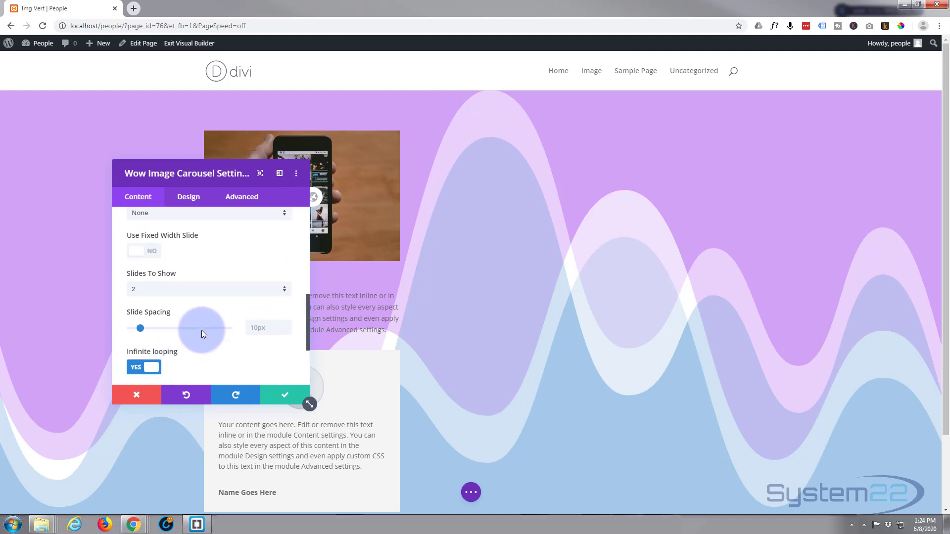
scroll(200, 331, "up", 2)
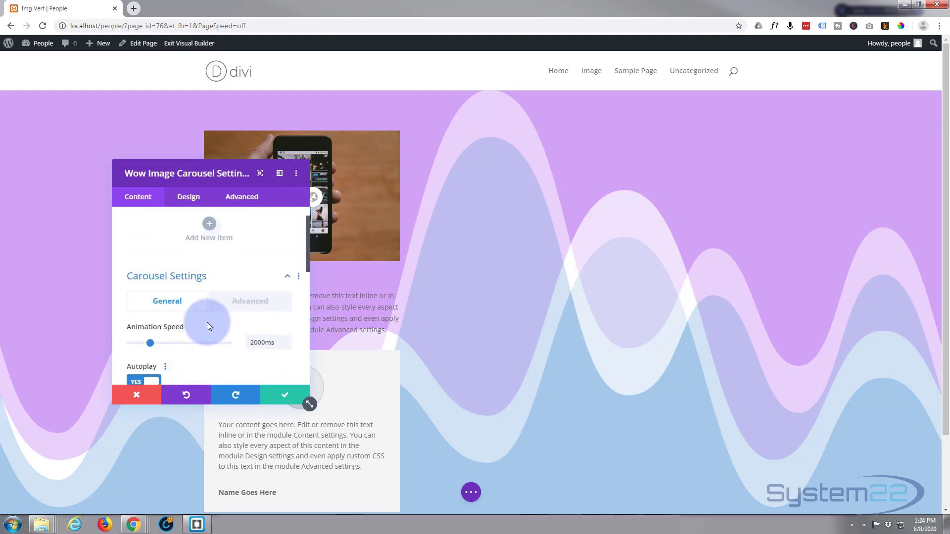
left_click(252, 303)
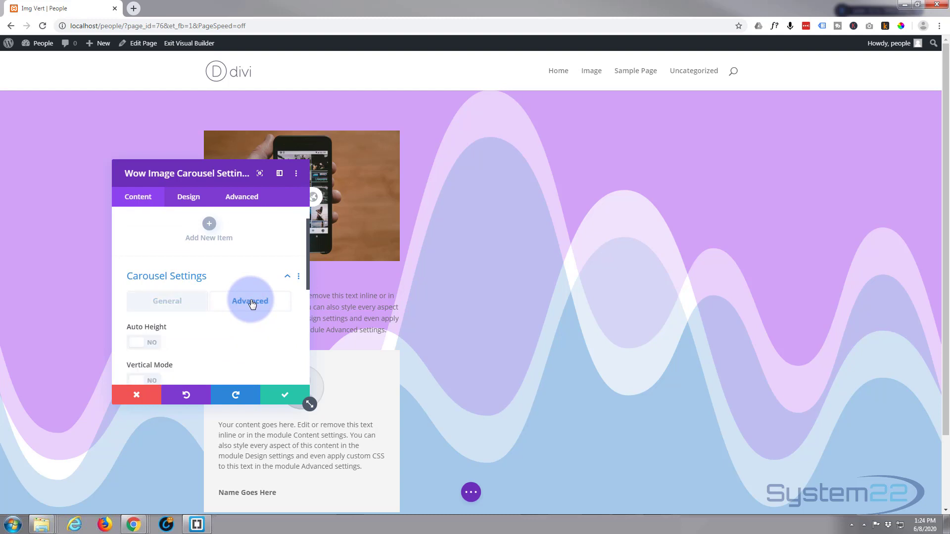
scroll(214, 330, "down", 1)
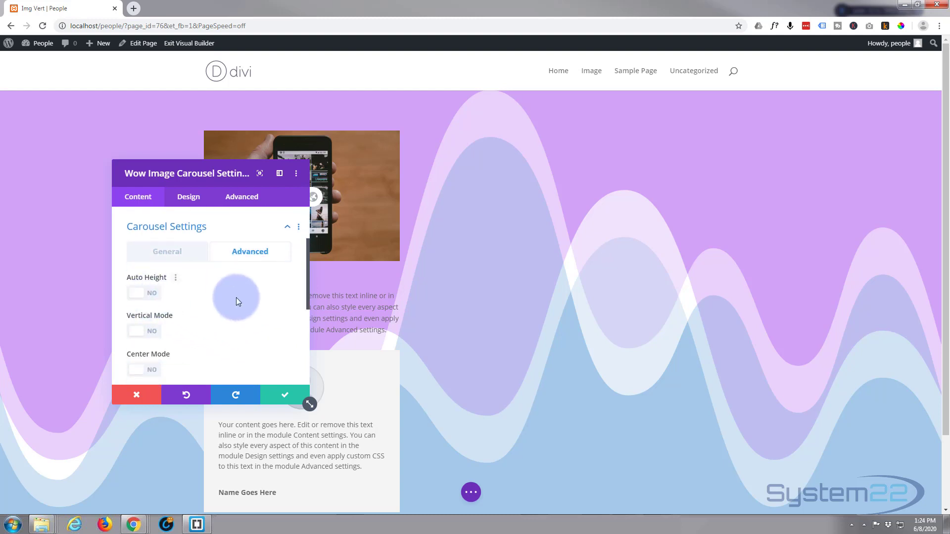
scroll(228, 301, "down", 1)
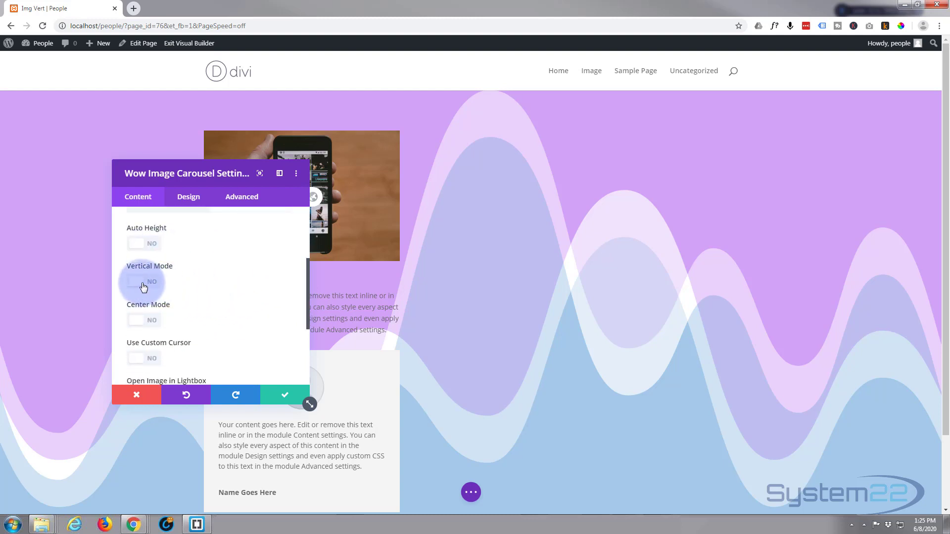
left_click(144, 286)
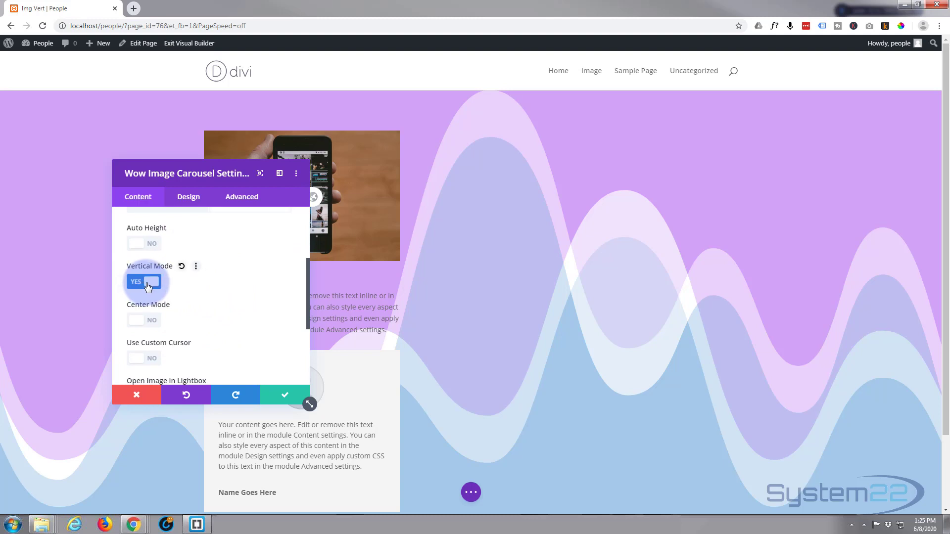
Step: Enable Center Mode for the carousel with the Highlighted center mode type
scroll(226, 298, "down", 1)
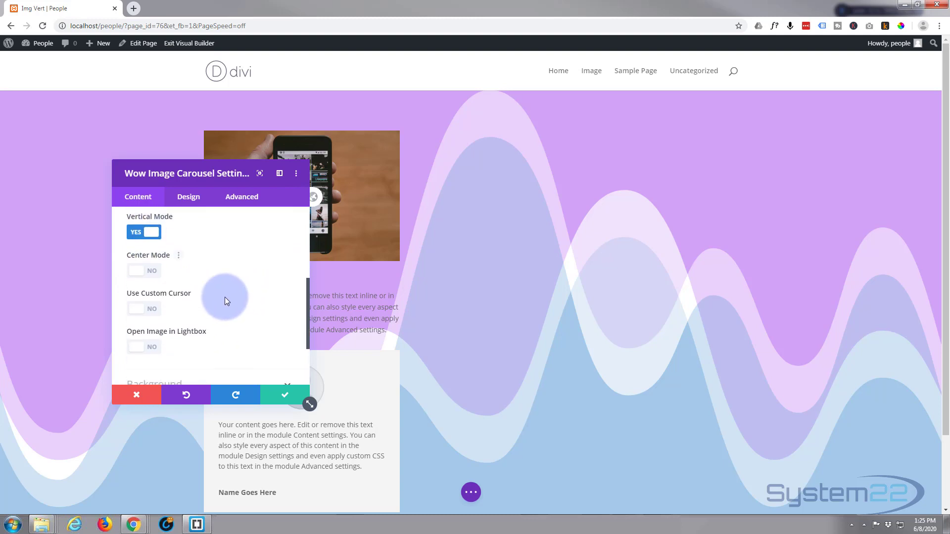
left_click(148, 271)
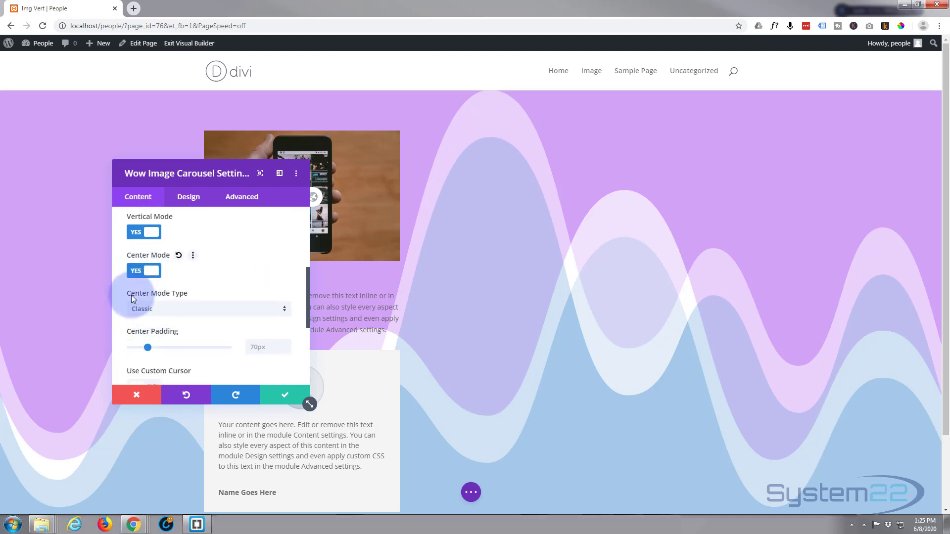
left_click(179, 308)
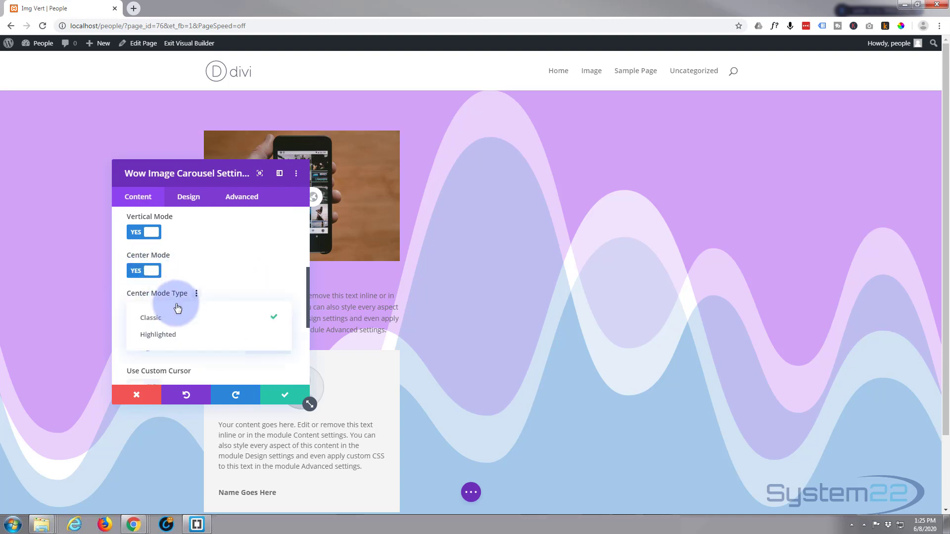
left_click(165, 335)
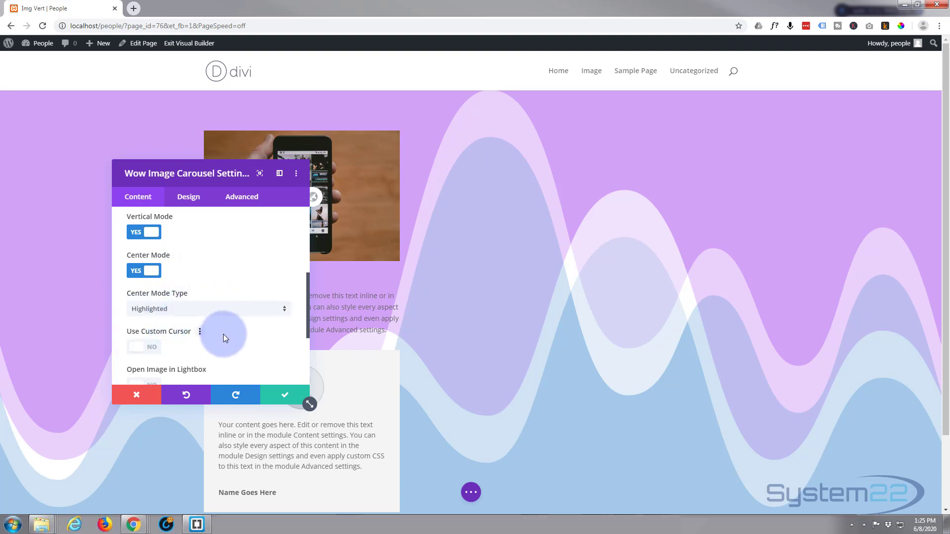
Step: Enable the Pizza custom cursor for the carousel and set its images to open in a lightbox
scroll(223, 334, "down", 1)
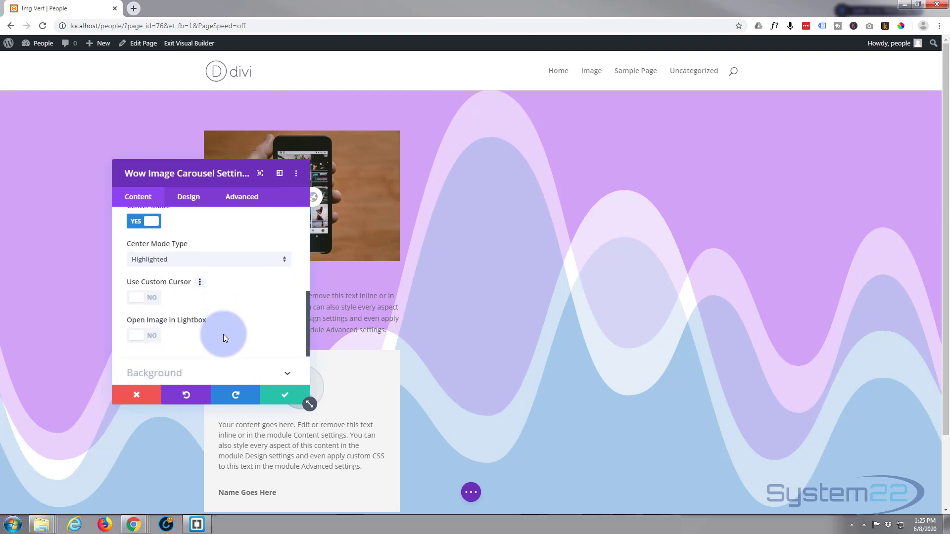
left_click(151, 299)
scroll(216, 305, "down", 1)
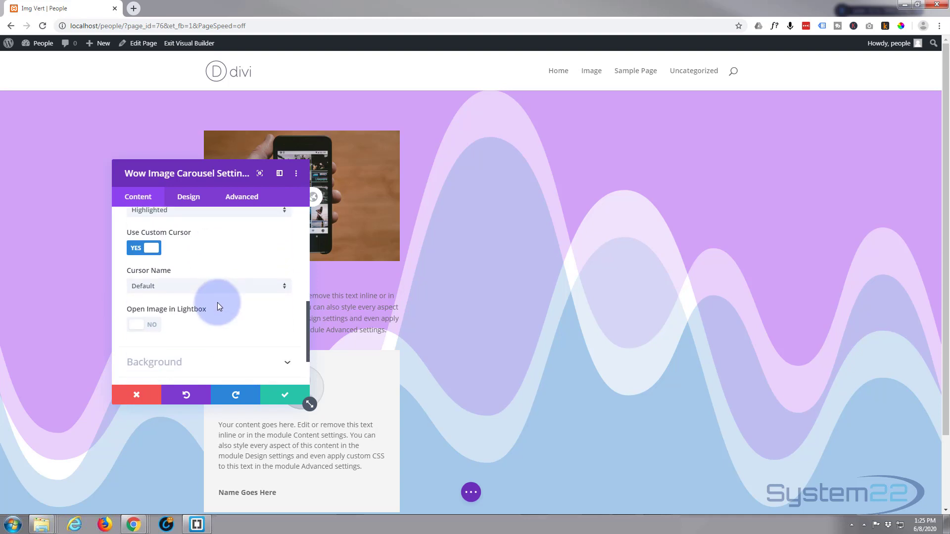
left_click(224, 291)
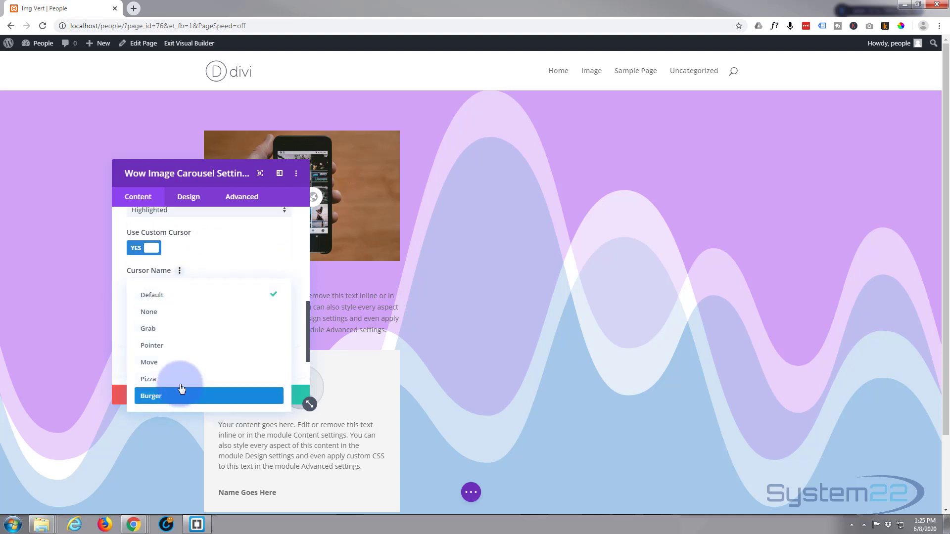
left_click(164, 383)
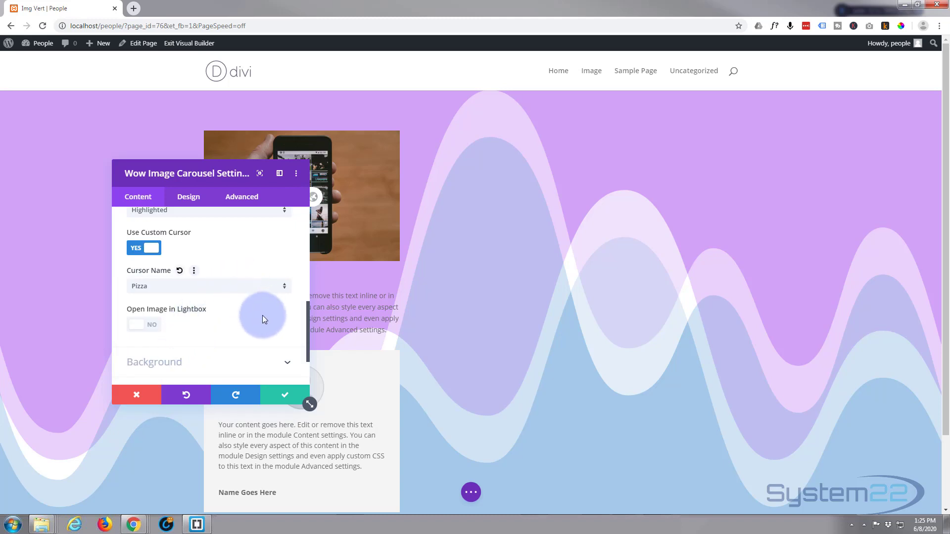
left_click(149, 325)
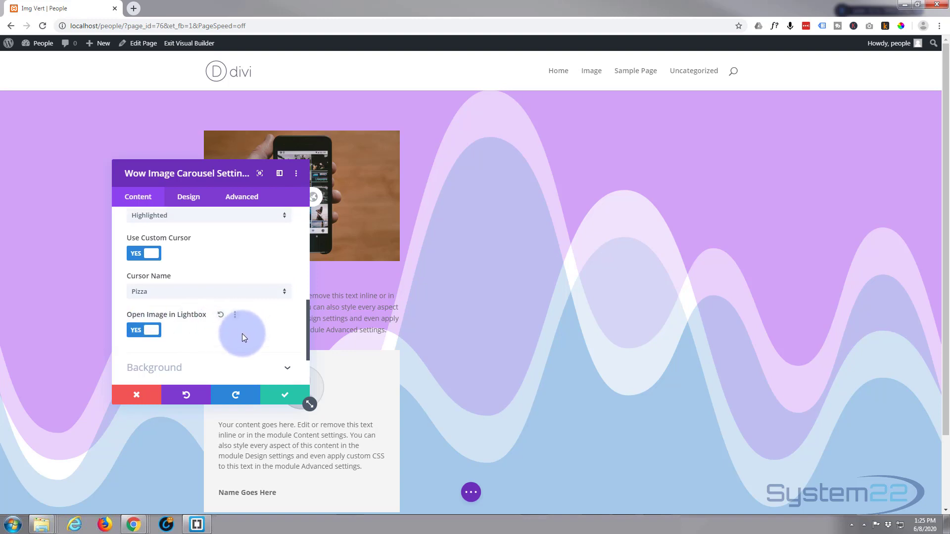
Step: Add a first new item to the image carousel
scroll(242, 333, "up", 2)
scroll(244, 338, "up", 3)
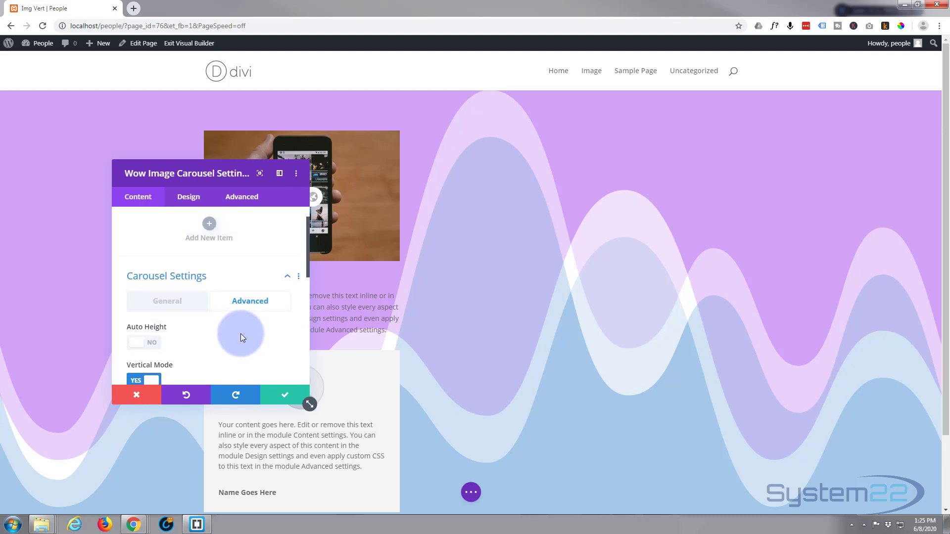
scroll(240, 334, "up", 1)
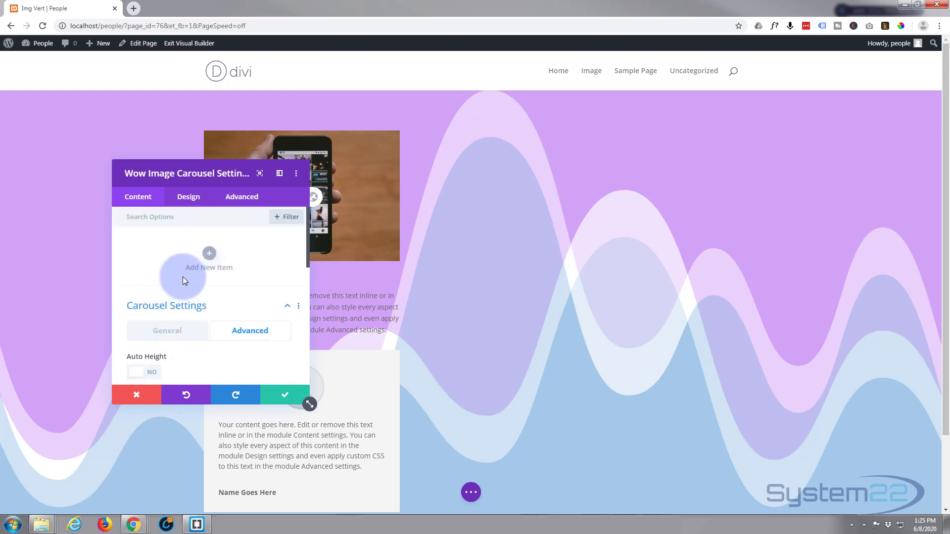
left_click(209, 255)
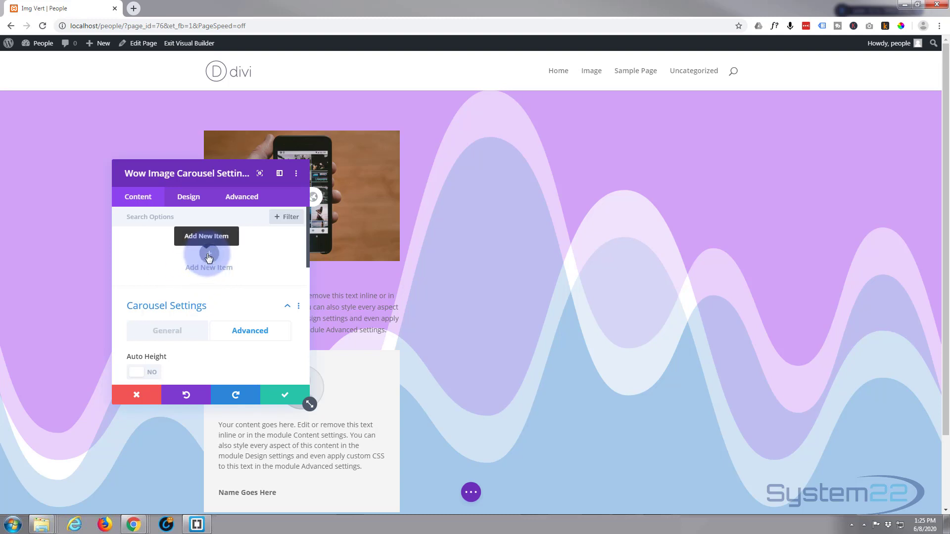
left_click(209, 256)
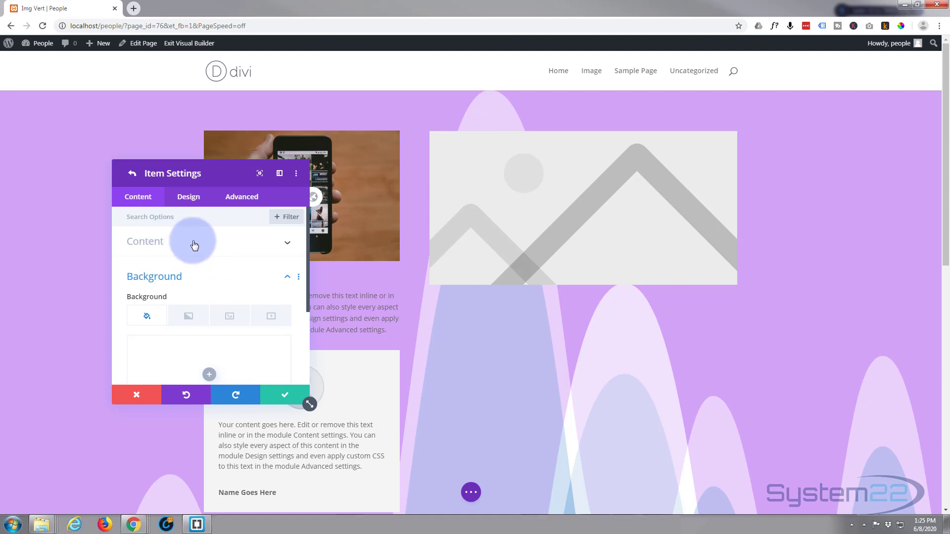
Step: Set the first carousel item's image to the night cityscape with the deep blue sky and save the item
left_click(194, 242)
left_click(209, 311)
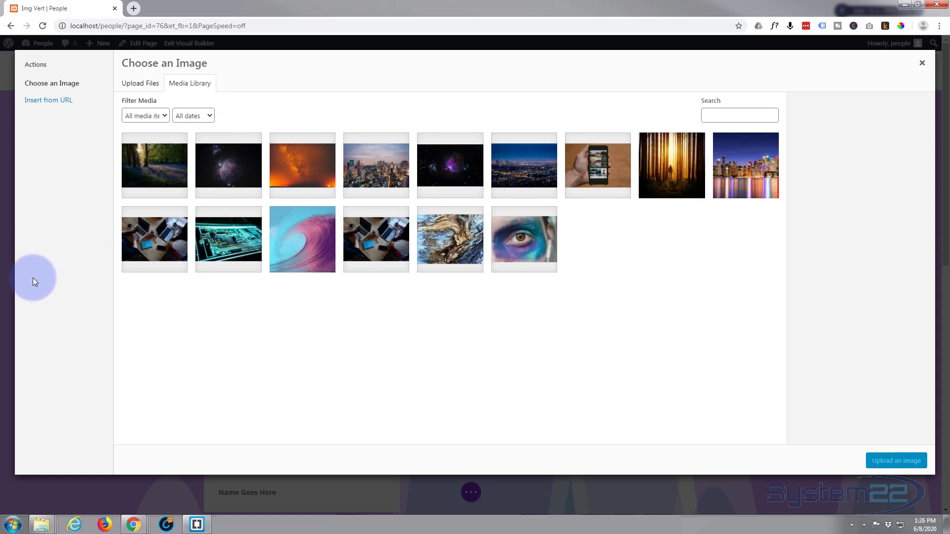
left_click(541, 167)
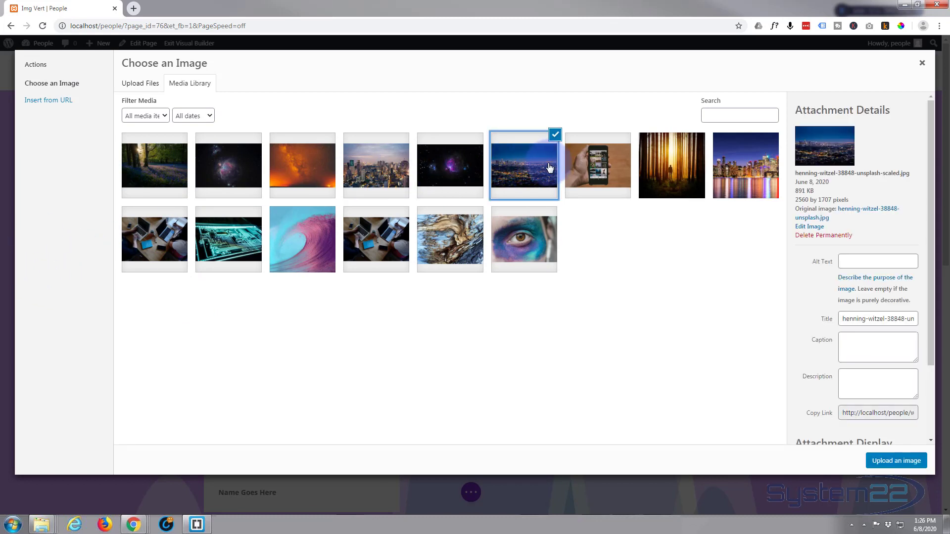
left_click(899, 463)
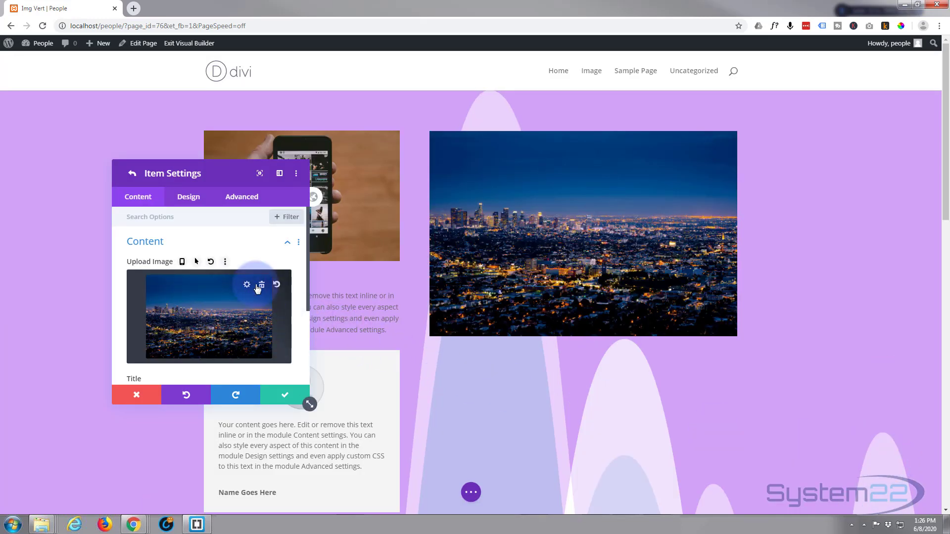
scroll(208, 287, "down", 2)
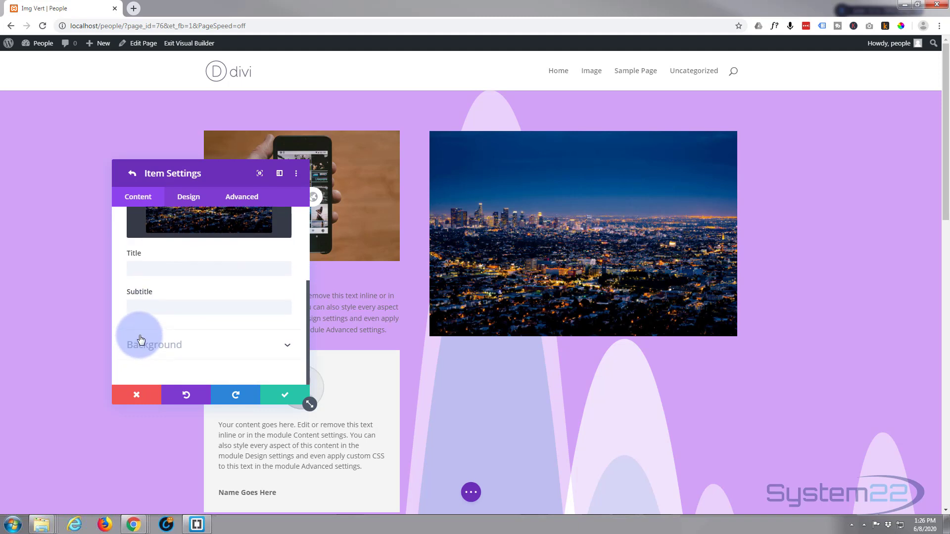
scroll(157, 328, "up", 3)
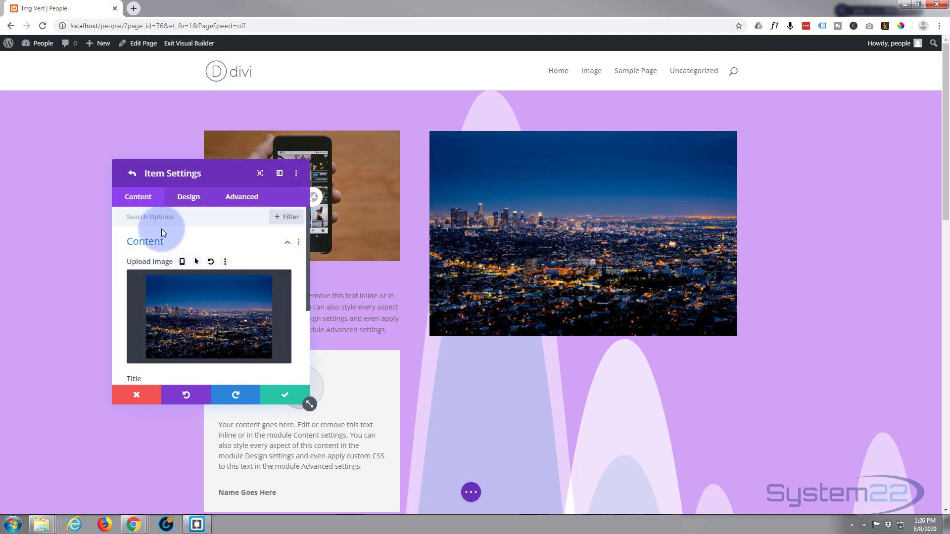
left_click(284, 397)
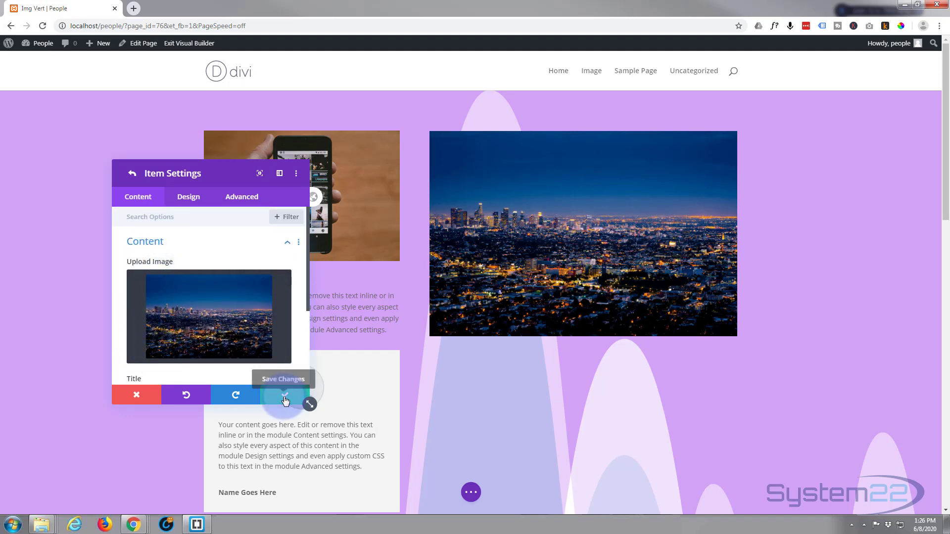
left_click(285, 401)
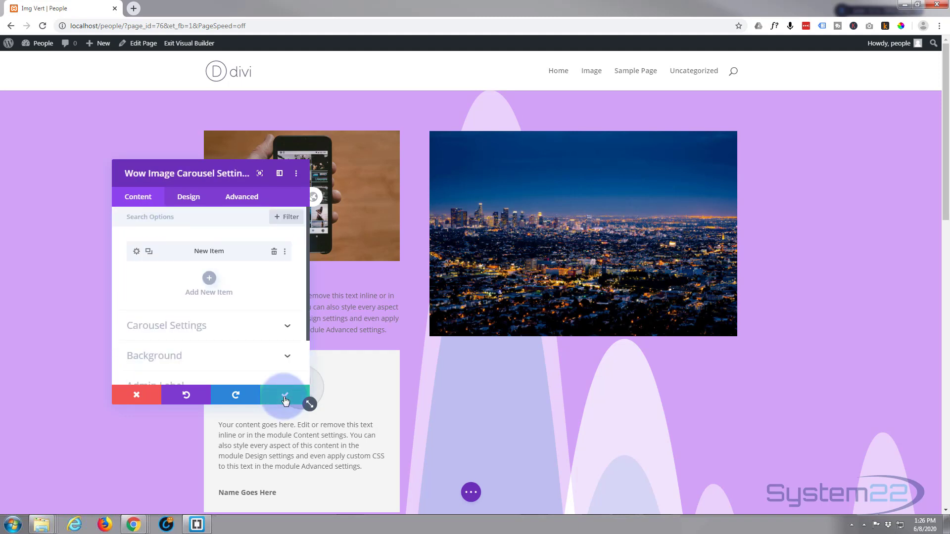
Step: Duplicate the first carousel item, replace the copy's image with the purple nebula picture from the media library and save it
left_click(148, 252)
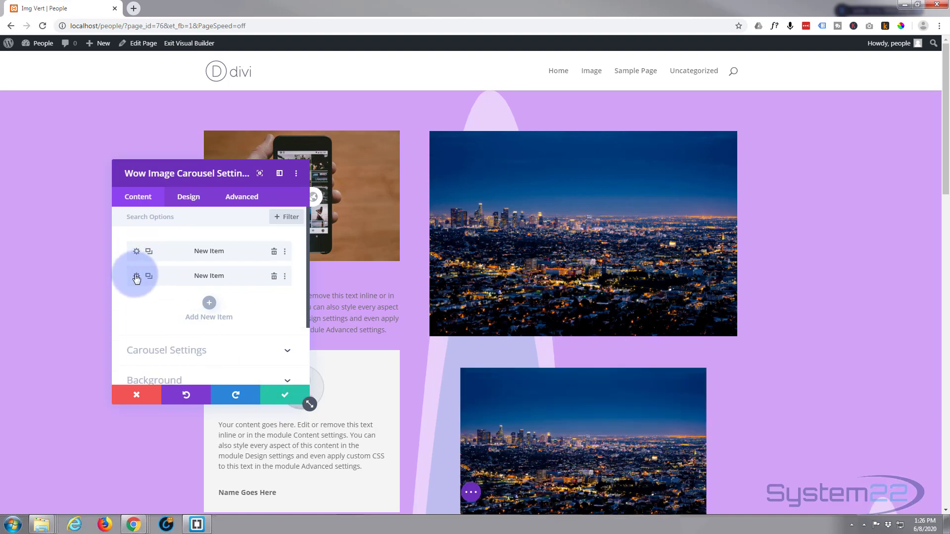
left_click(136, 279)
left_click(187, 248)
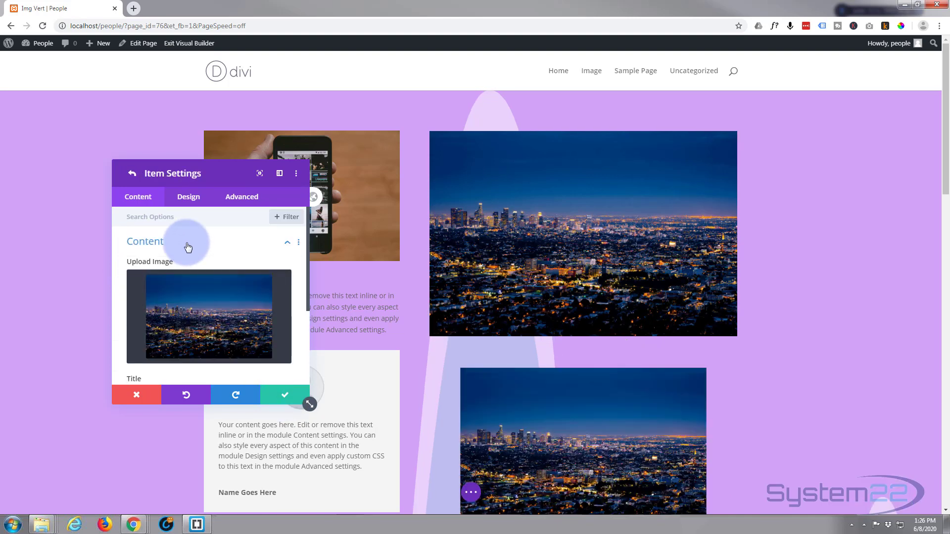
left_click(209, 297)
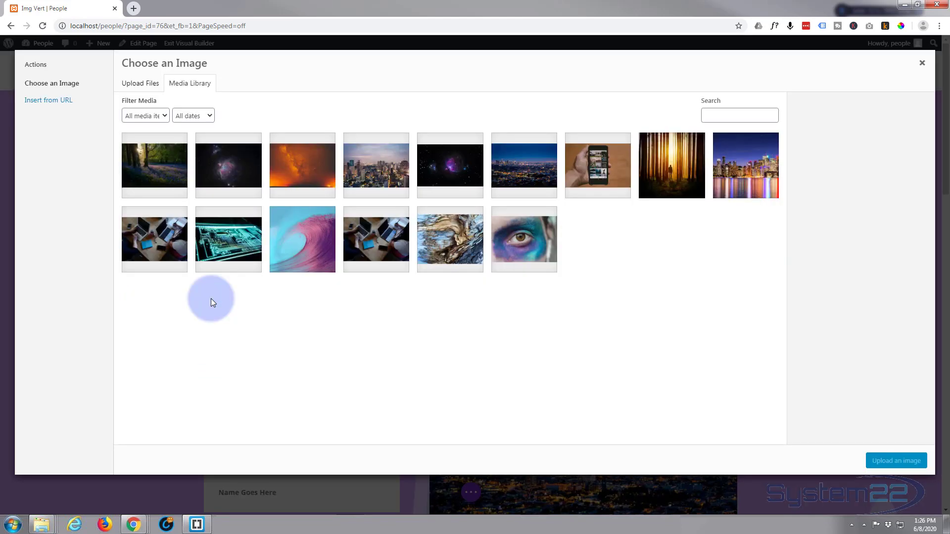
left_click(459, 140)
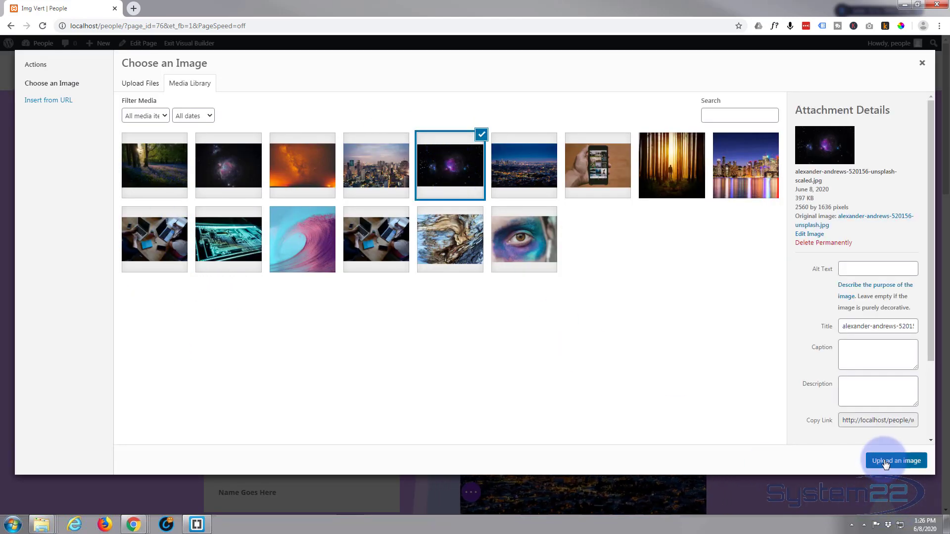
left_click(885, 461)
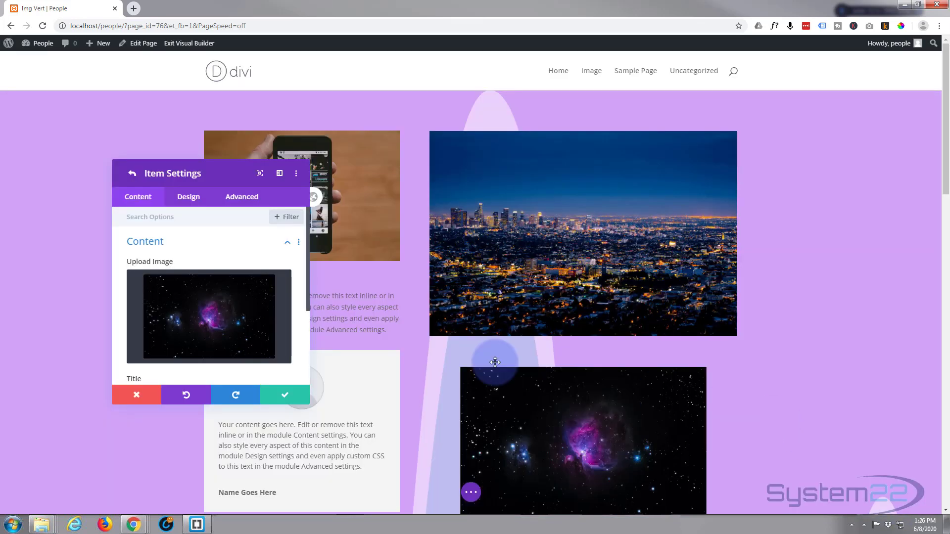
left_click(285, 398)
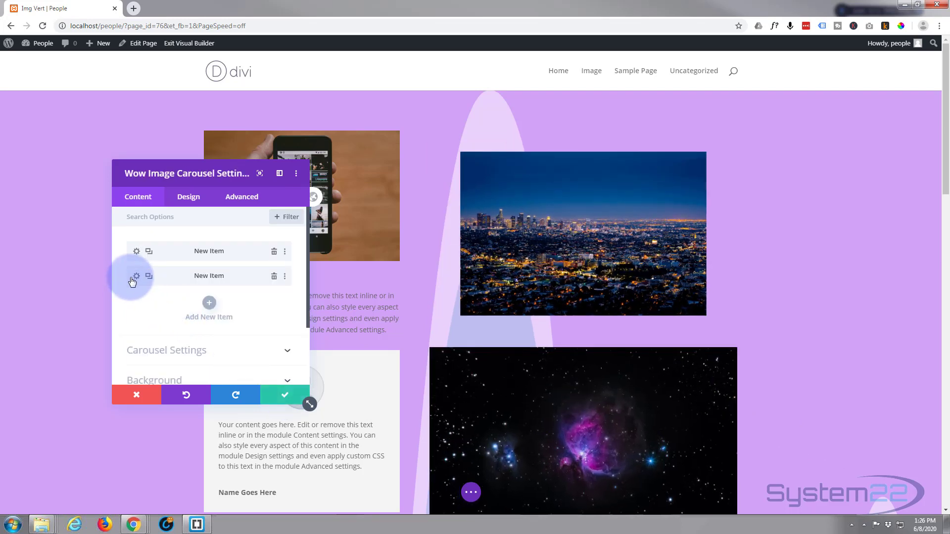
Step: Duplicate the nebula item, replace the copy's image with the city skyline at dusk and save it
left_click(149, 276)
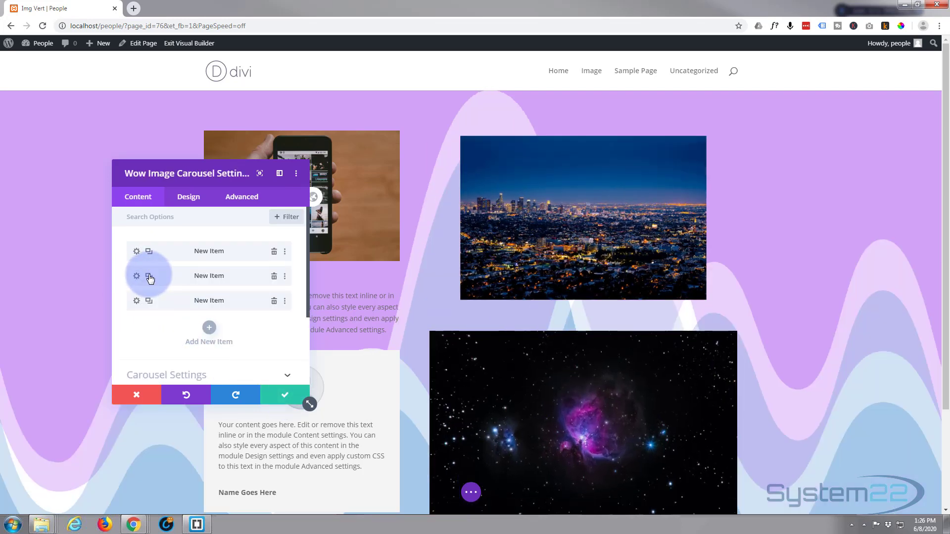
left_click(137, 301)
left_click(184, 241)
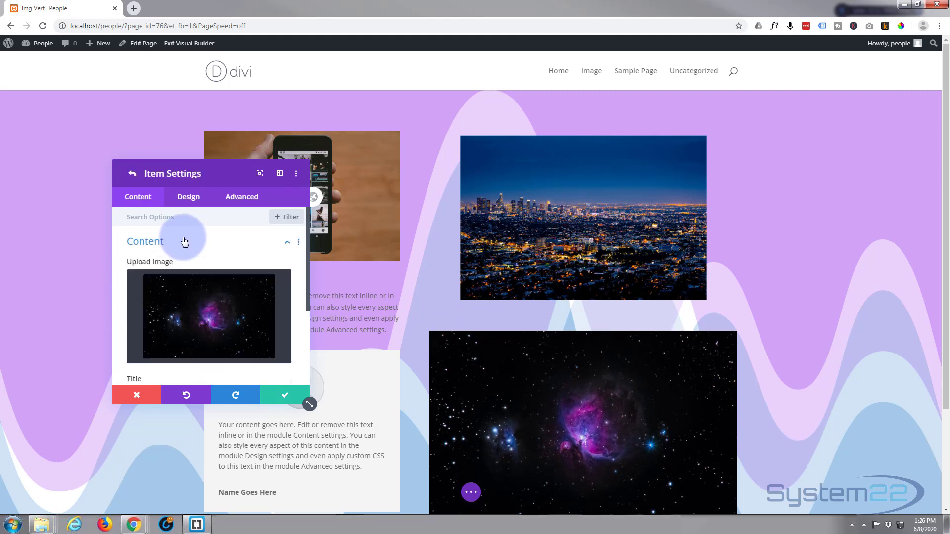
left_click(214, 313)
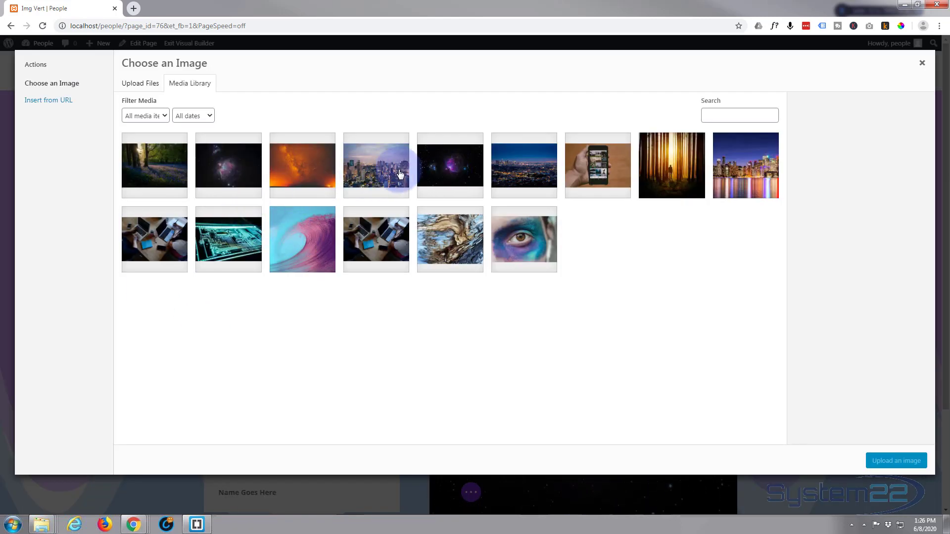
left_click(372, 174)
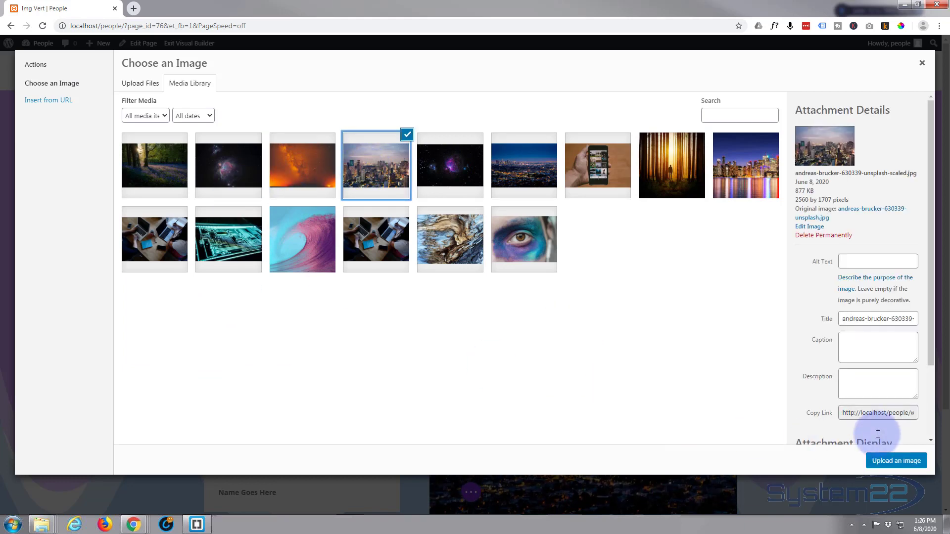
left_click(909, 466)
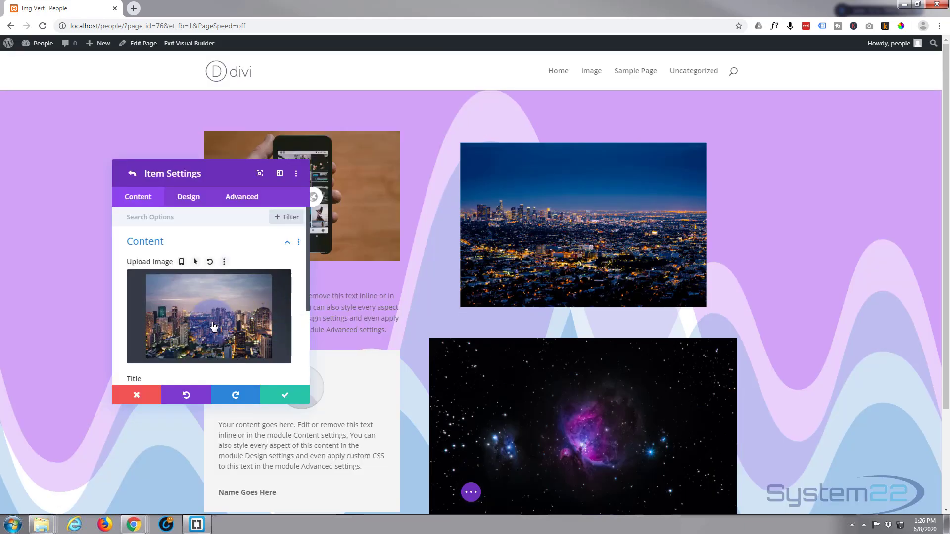
left_click(293, 395)
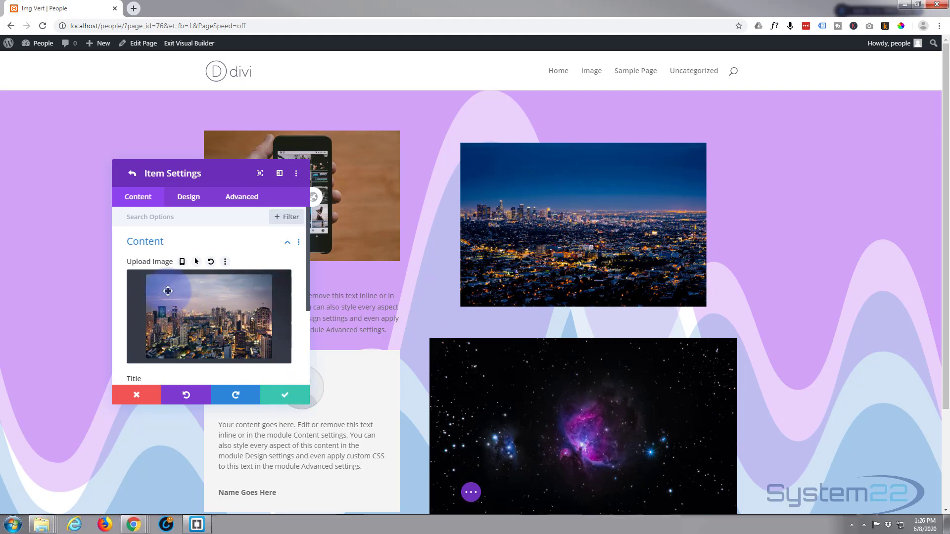
Step: Duplicate the dusk skyline item, replace the copy's image with the orange starry sky, and save the item and carousel settings
left_click(149, 301)
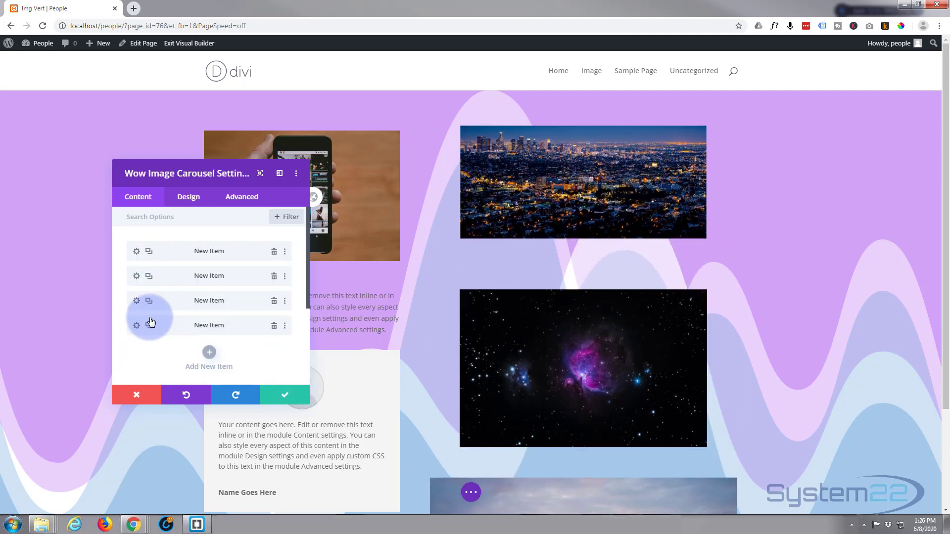
left_click(151, 322)
left_click(191, 241)
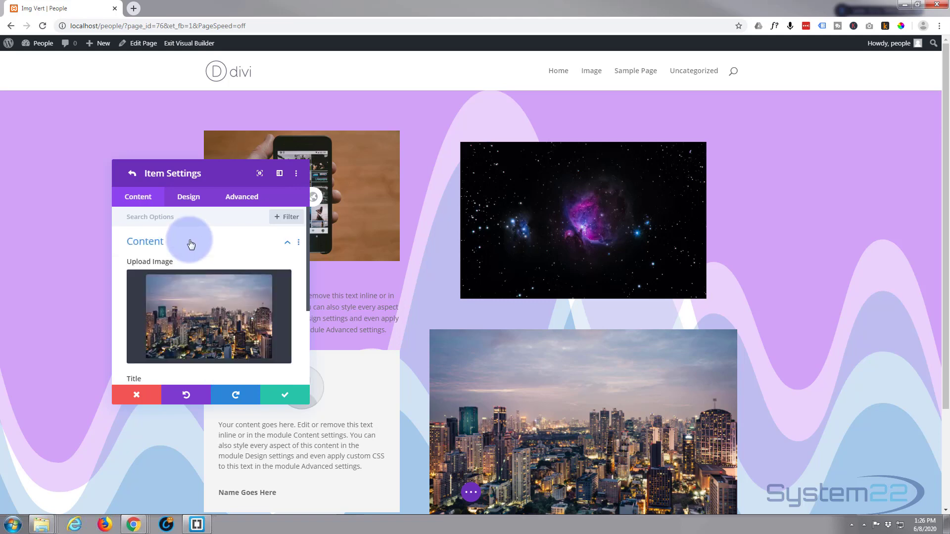
left_click(202, 320)
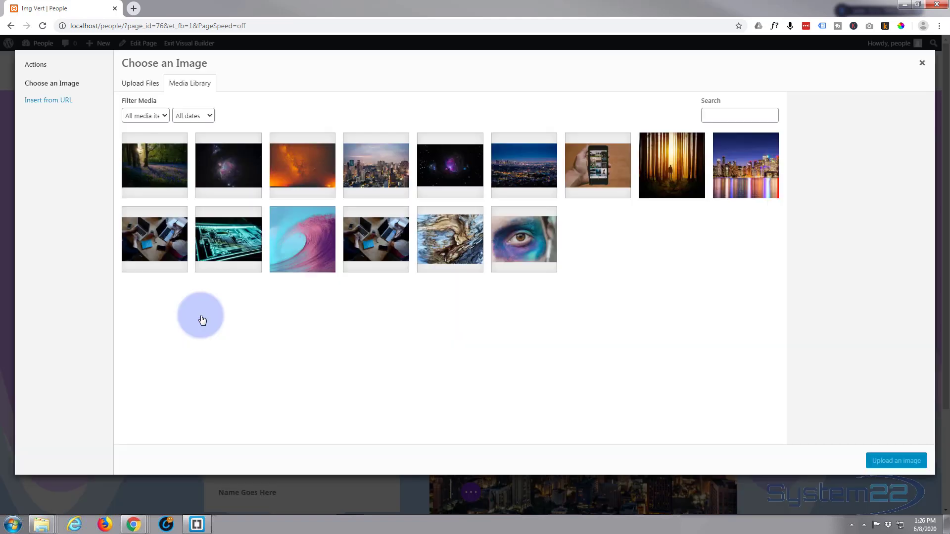
left_click(292, 170)
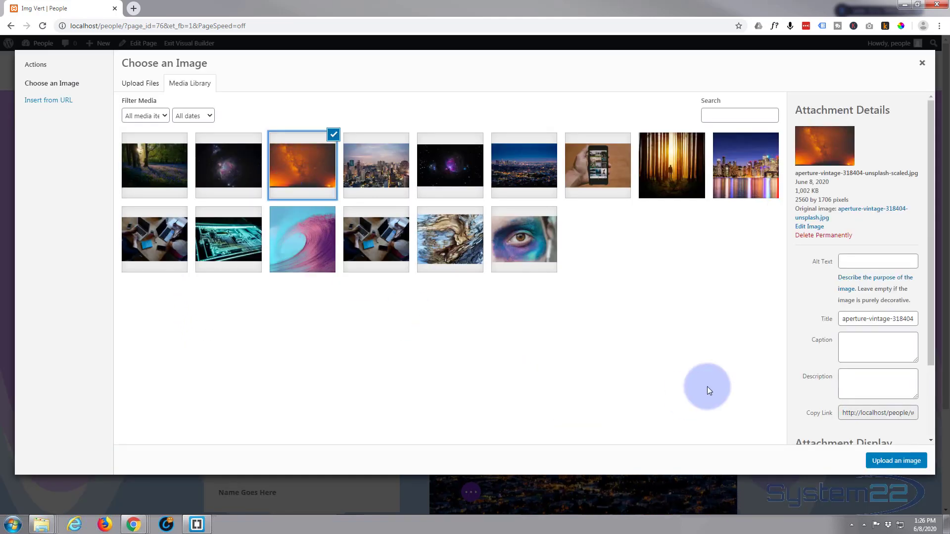
left_click(896, 461)
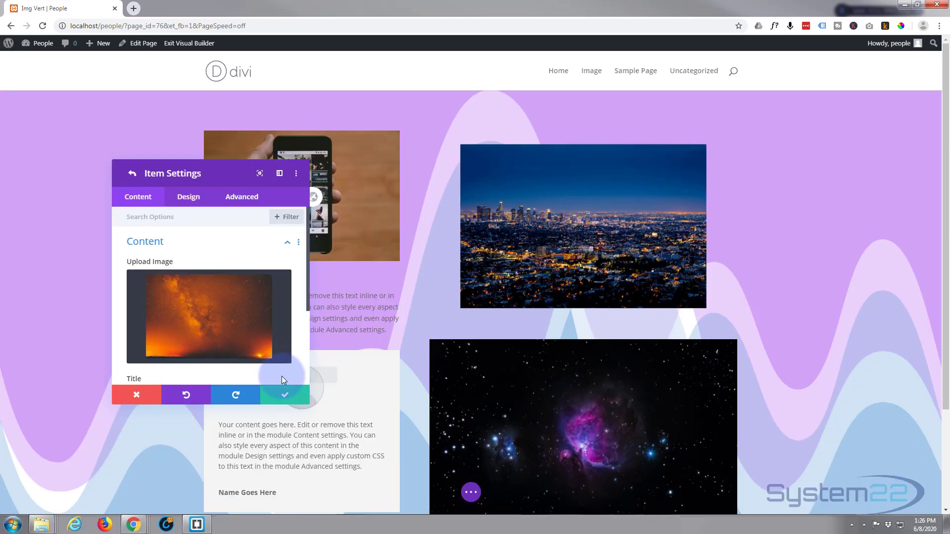
left_click(284, 396)
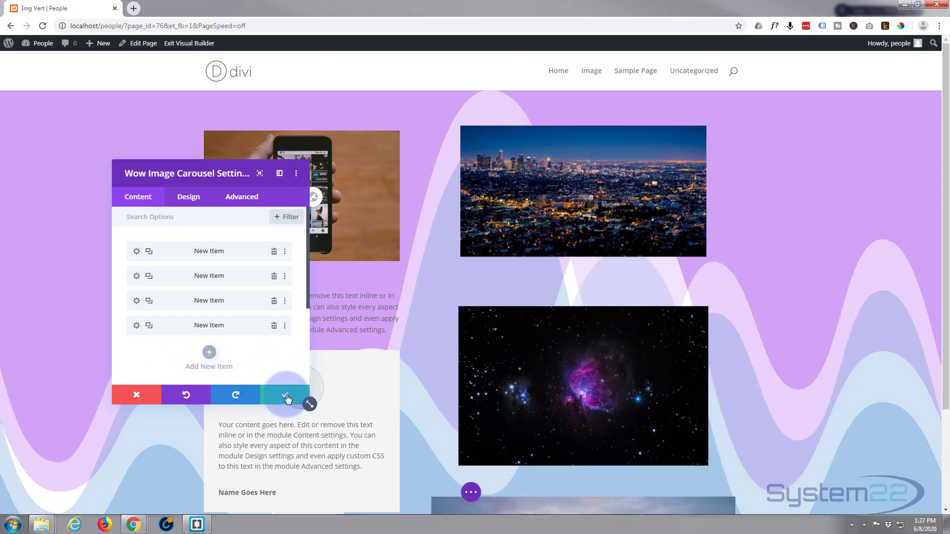
left_click(292, 392)
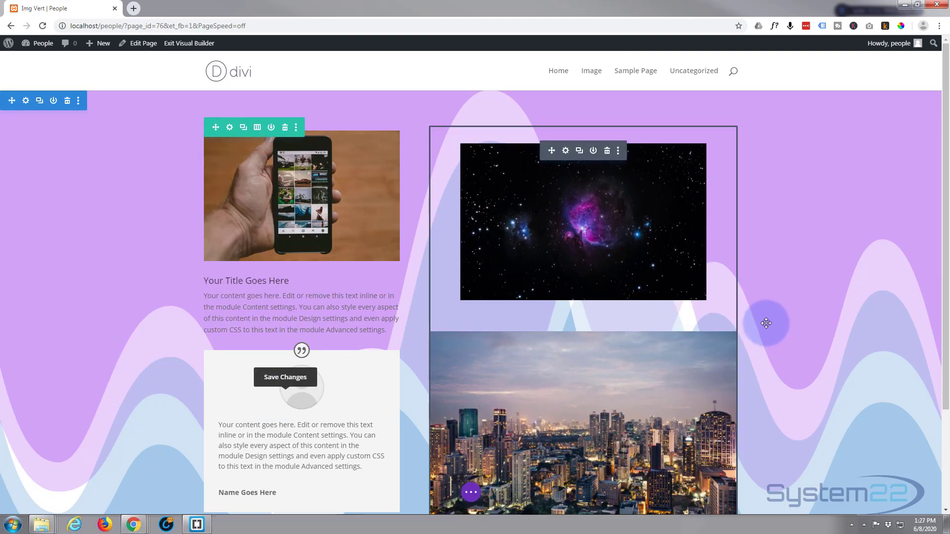
Step: Save the page as a draft and exit the Visual Builder
scroll(796, 333, "down", 1)
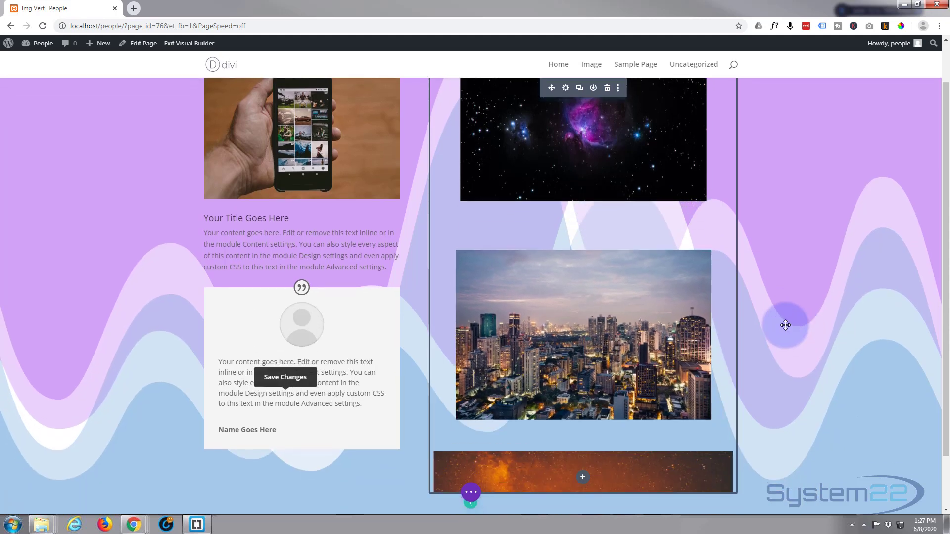
scroll(666, 379, "up", 1)
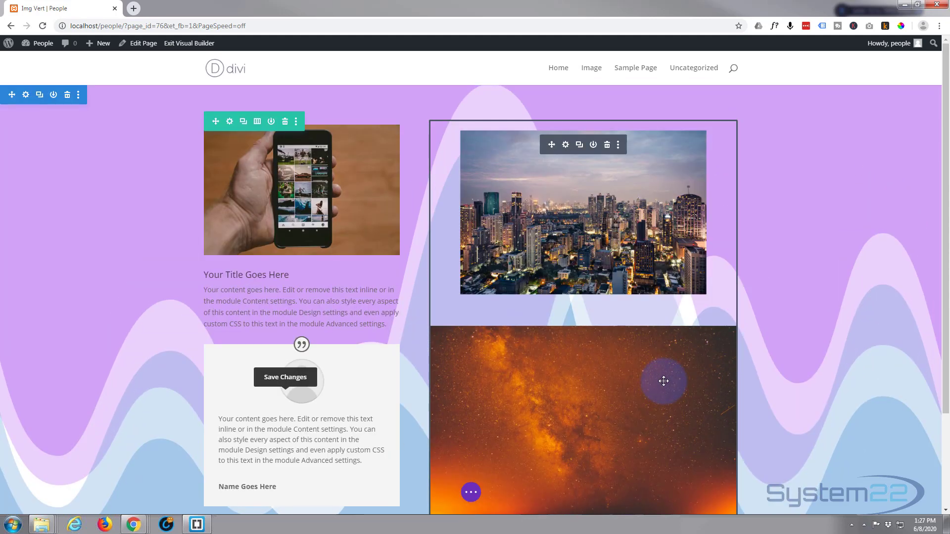
left_click(470, 491)
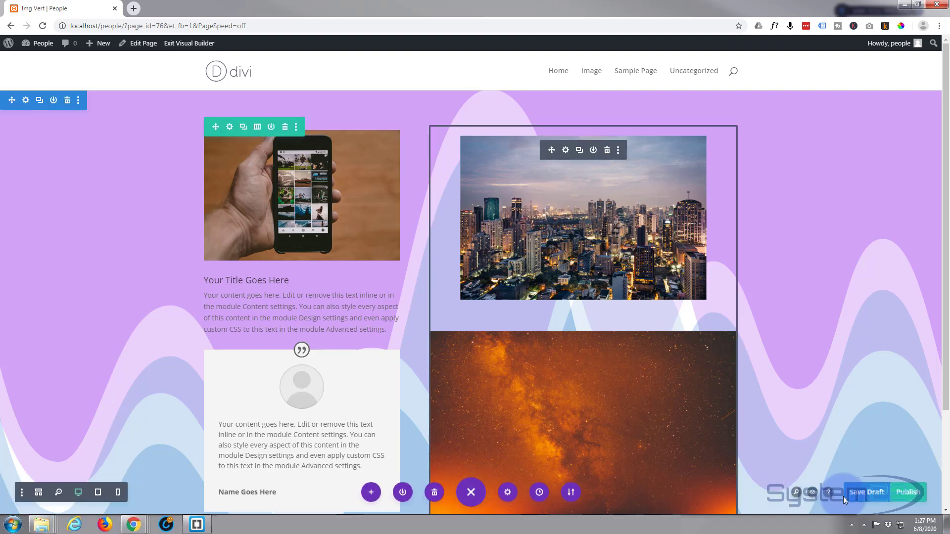
left_click(868, 493)
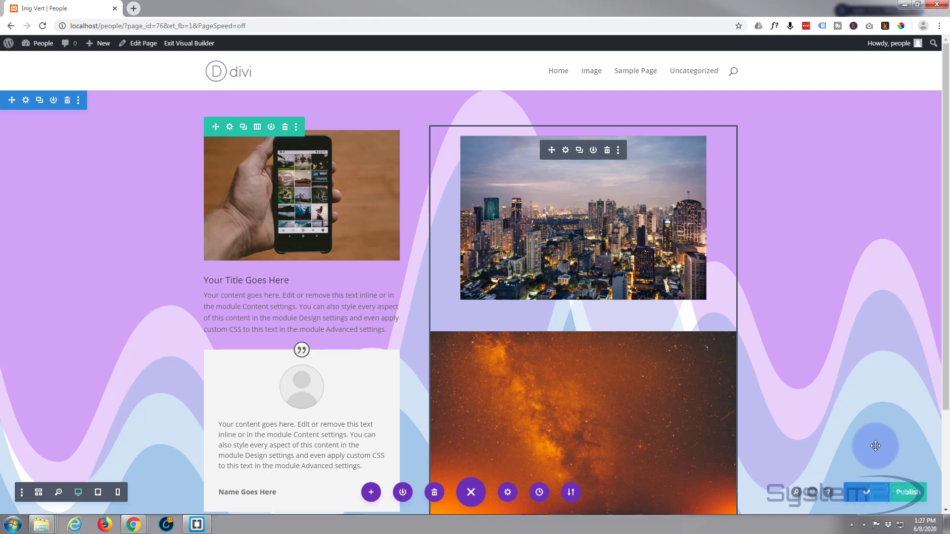
left_click(198, 48)
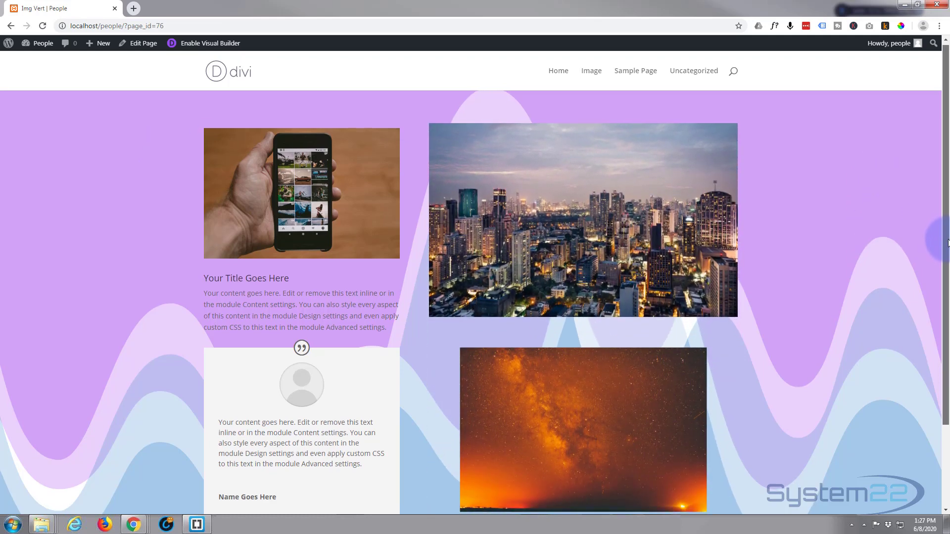
Step: Test the carousel's lightbox on the front end with the nebula, dusk skyline and blue night cityscape images, closing each one
left_click_drag(949, 242, 948, 254)
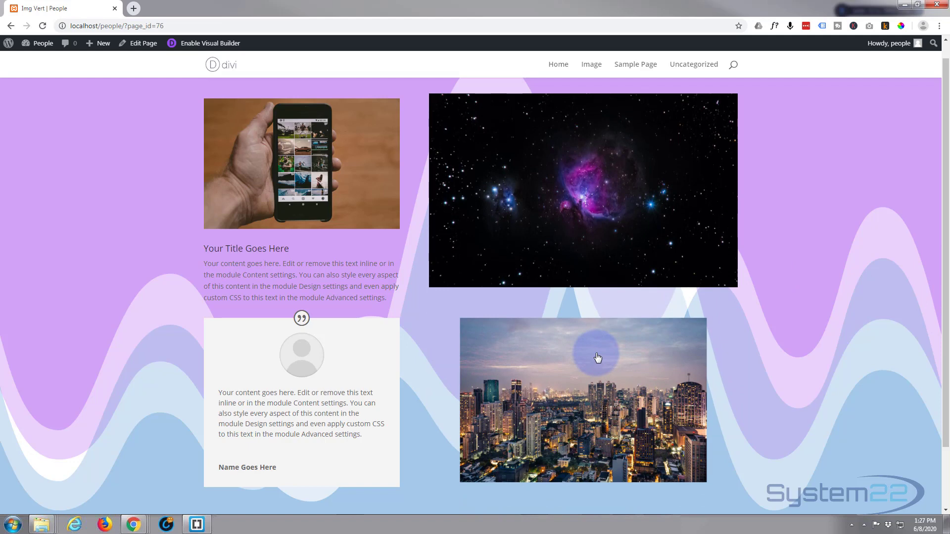
left_click(529, 227)
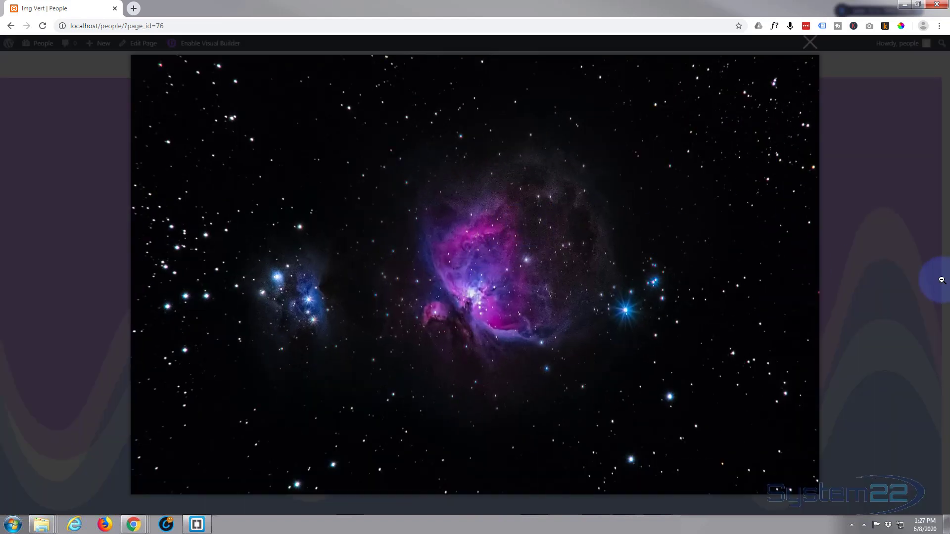
left_click(935, 281)
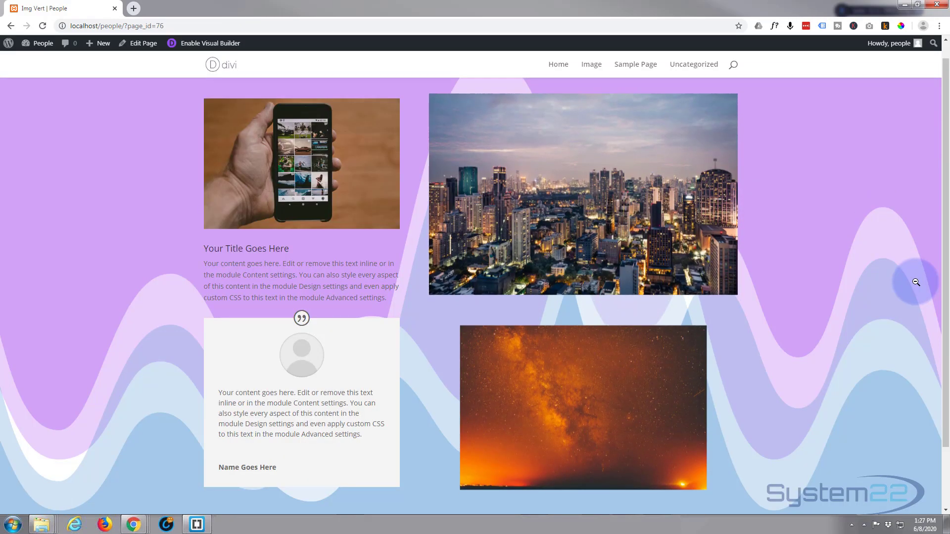
left_click(616, 222)
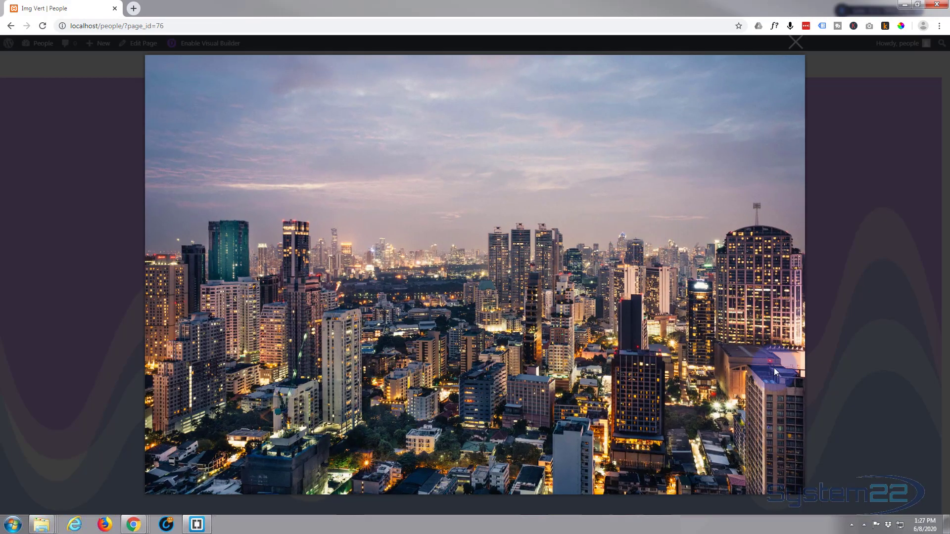
left_click(865, 309)
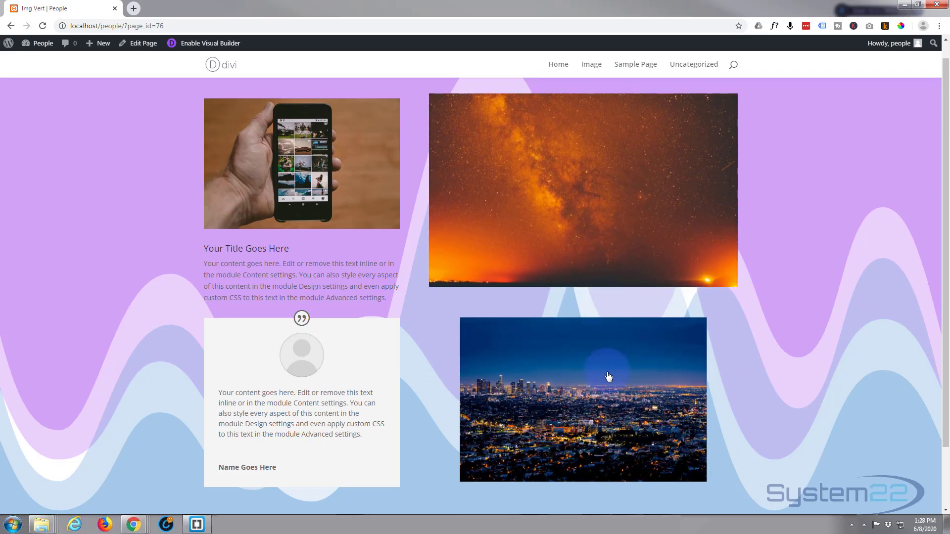
left_click(608, 377)
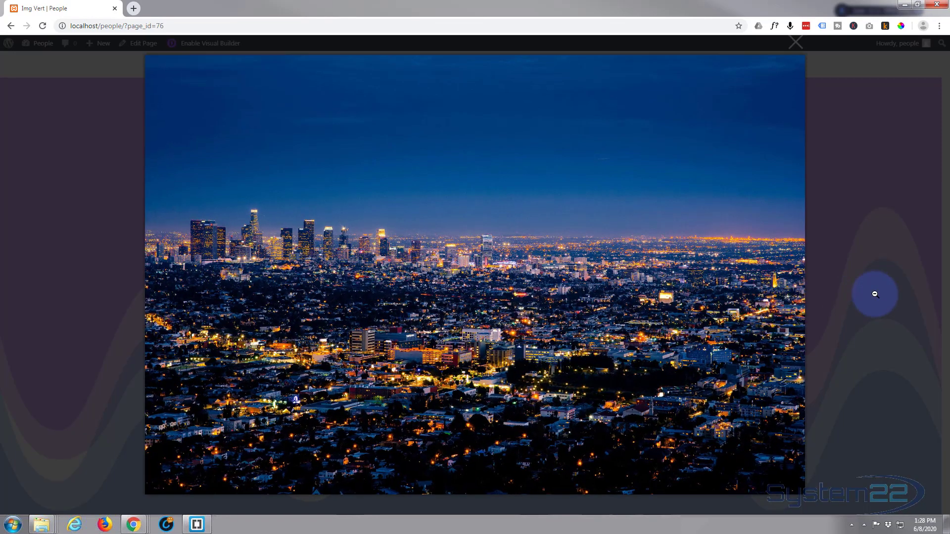
left_click(878, 293)
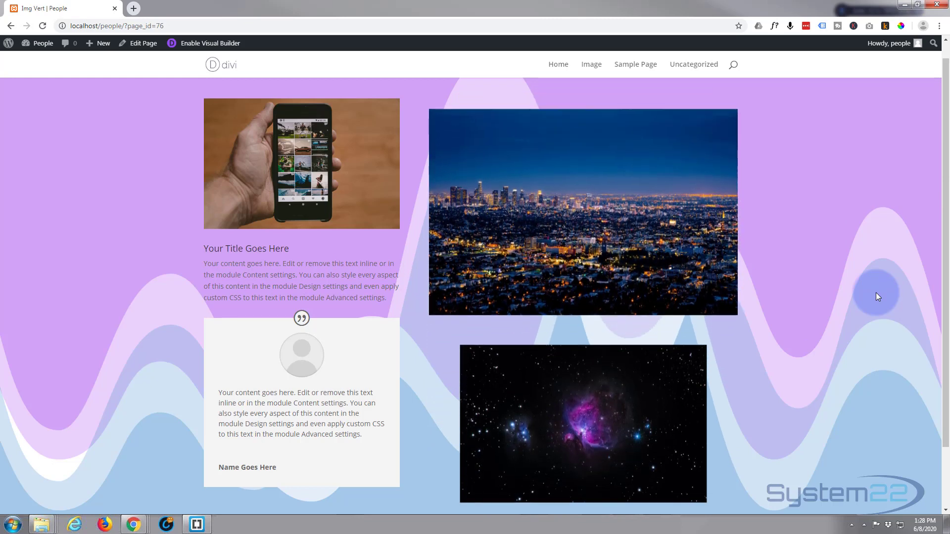